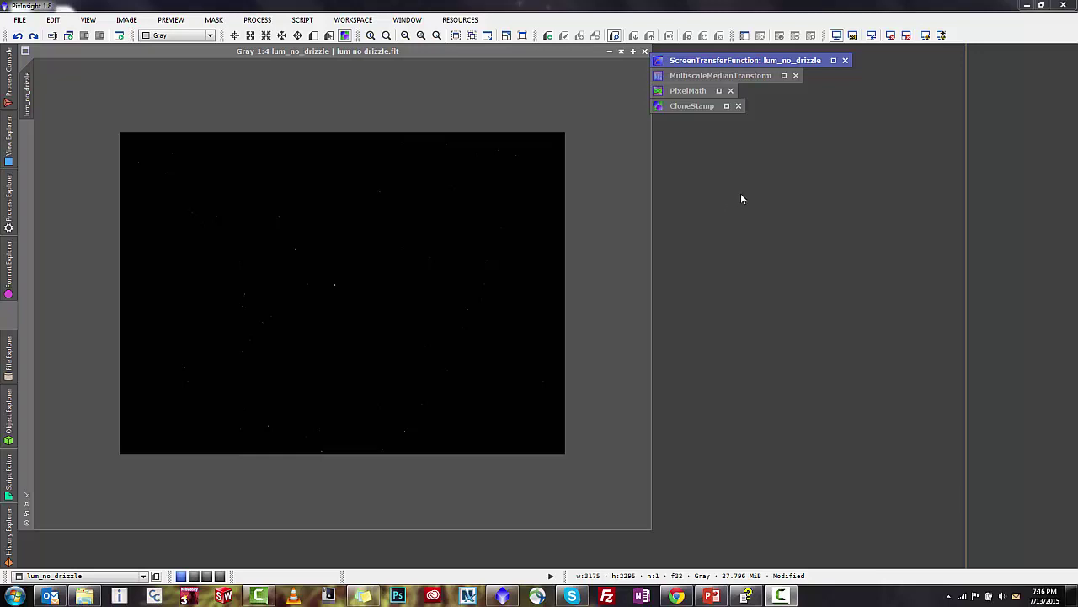
Step: Auto-stretch lum_no_drizzle with STF at 1:3 zoom, reset, re-stretch, then iconize STF
click(727, 59)
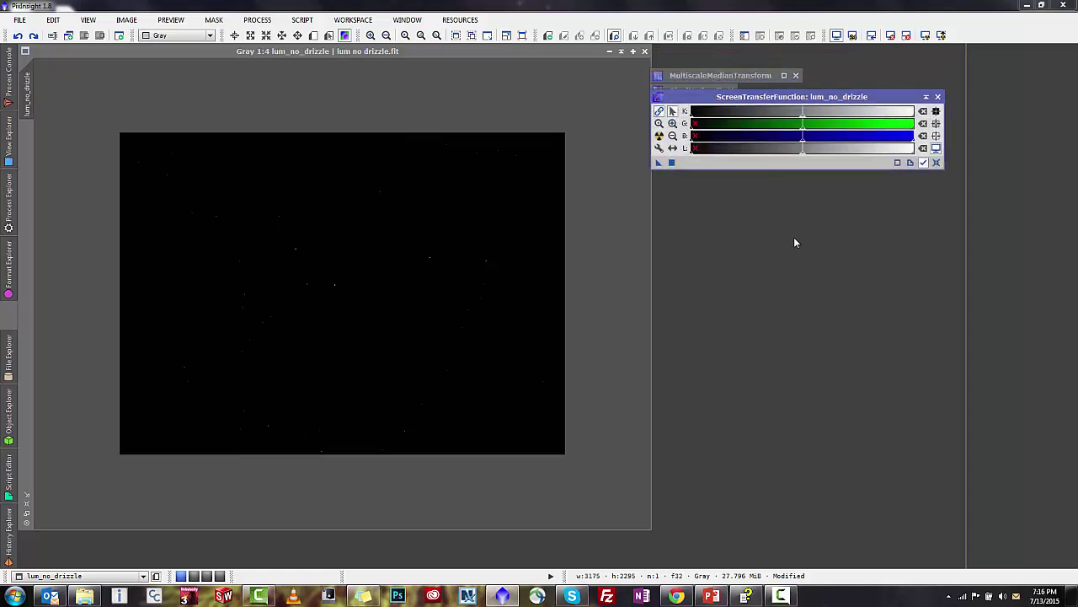
click(658, 136)
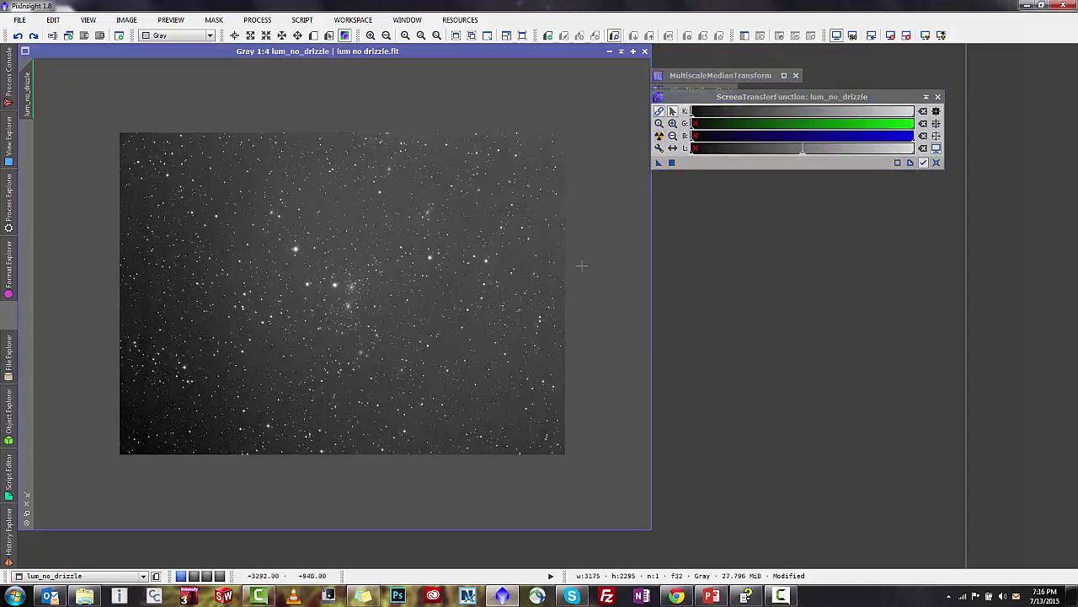
scroll(581, 266, up, 1)
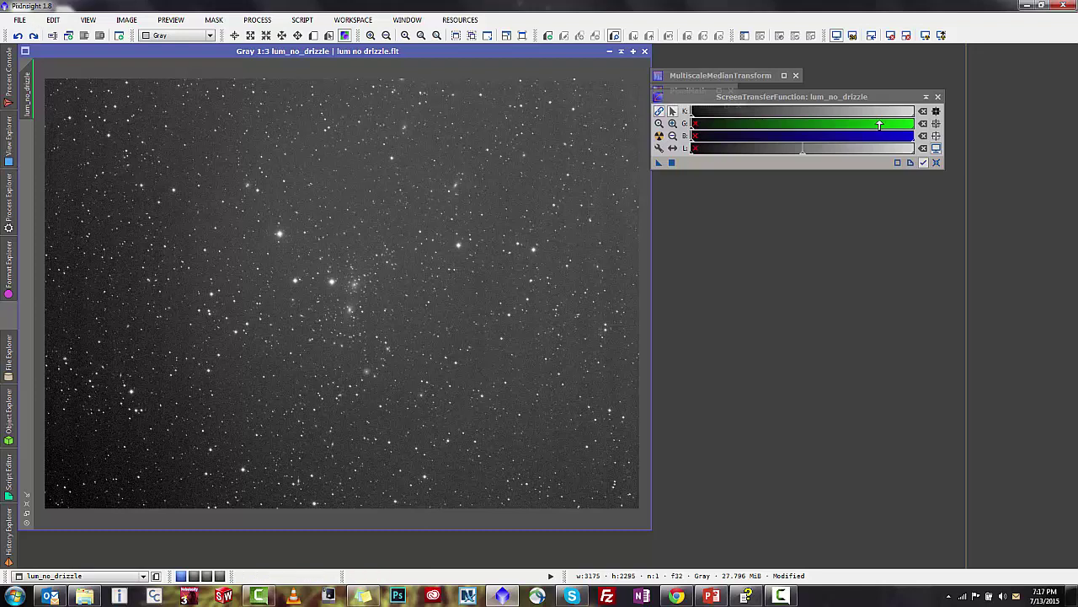
click(937, 164)
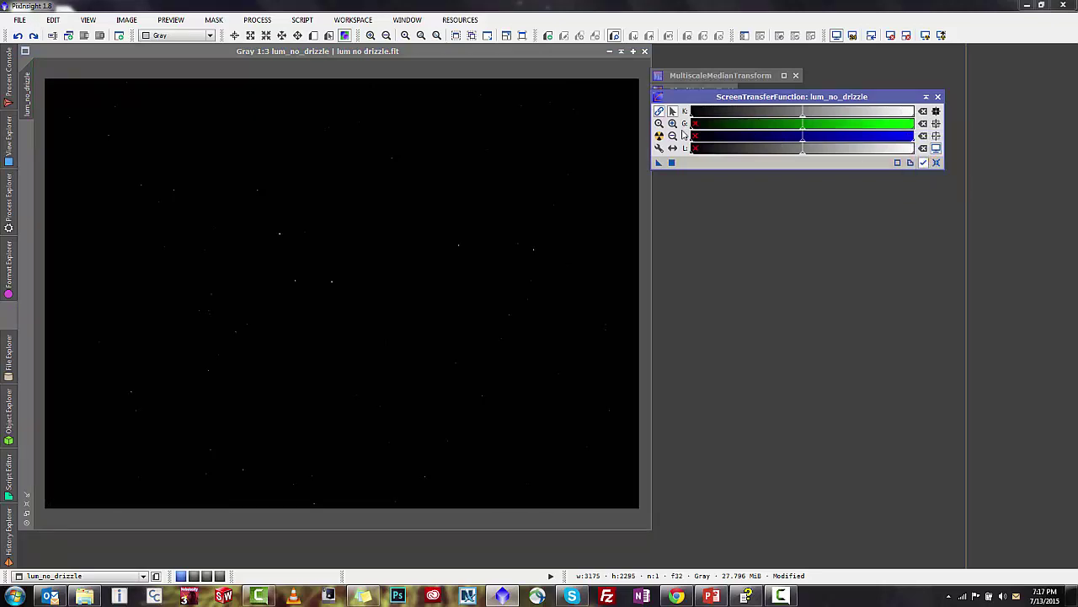
click(659, 137)
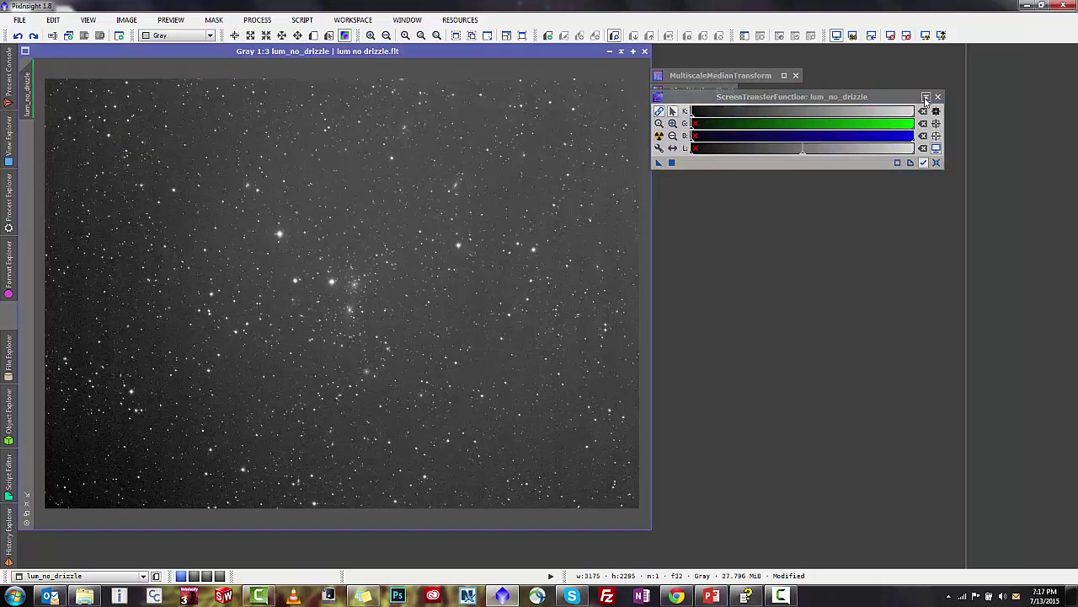
click(926, 97)
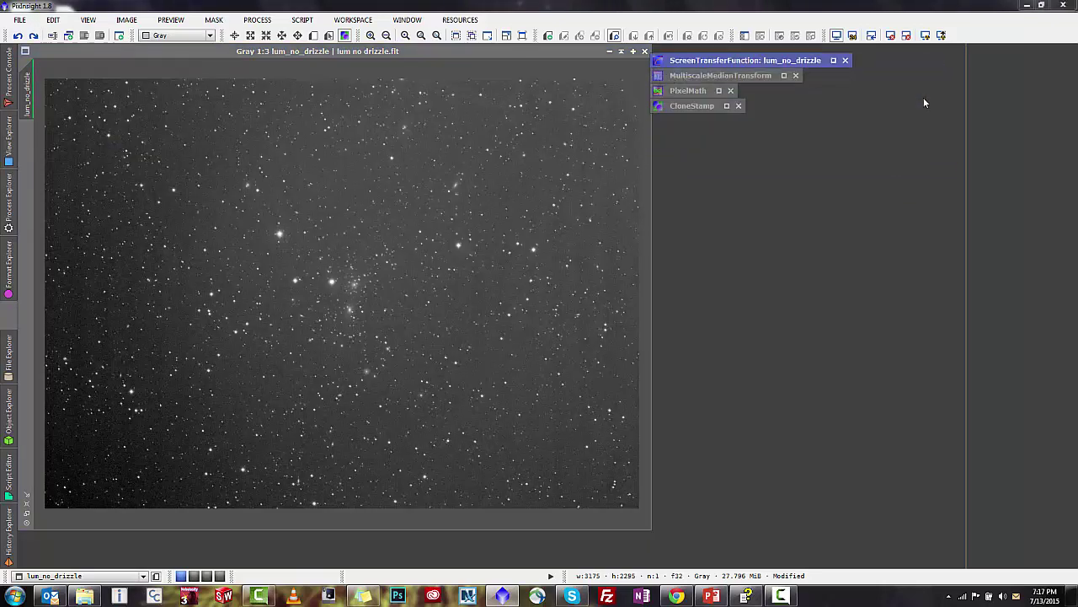
Step: Duplicate lum_no_drizzle and rename the copy star_support
right_click(27, 101)
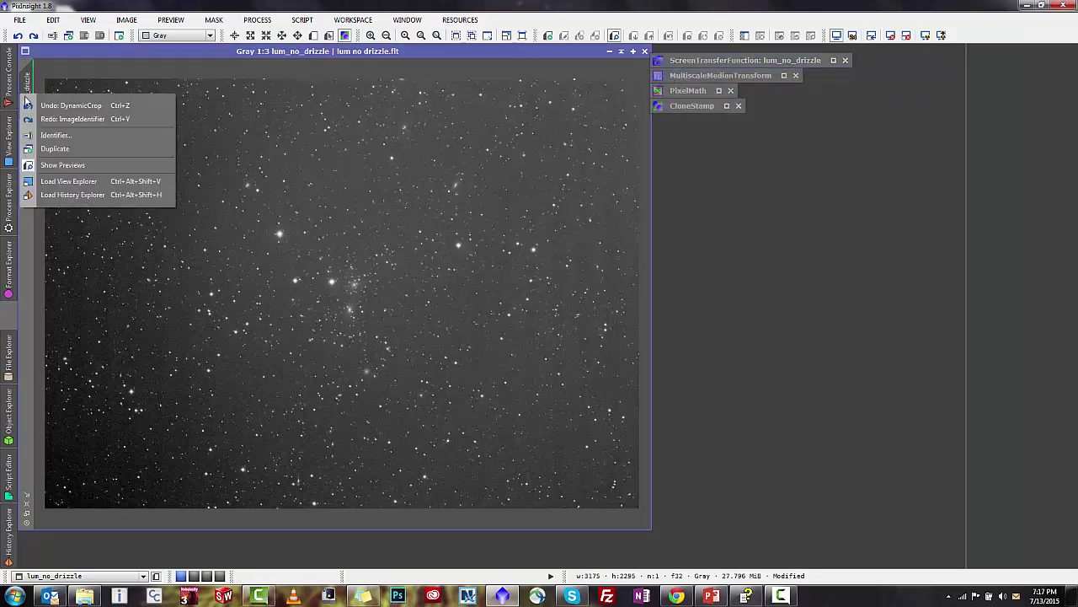
click(56, 148)
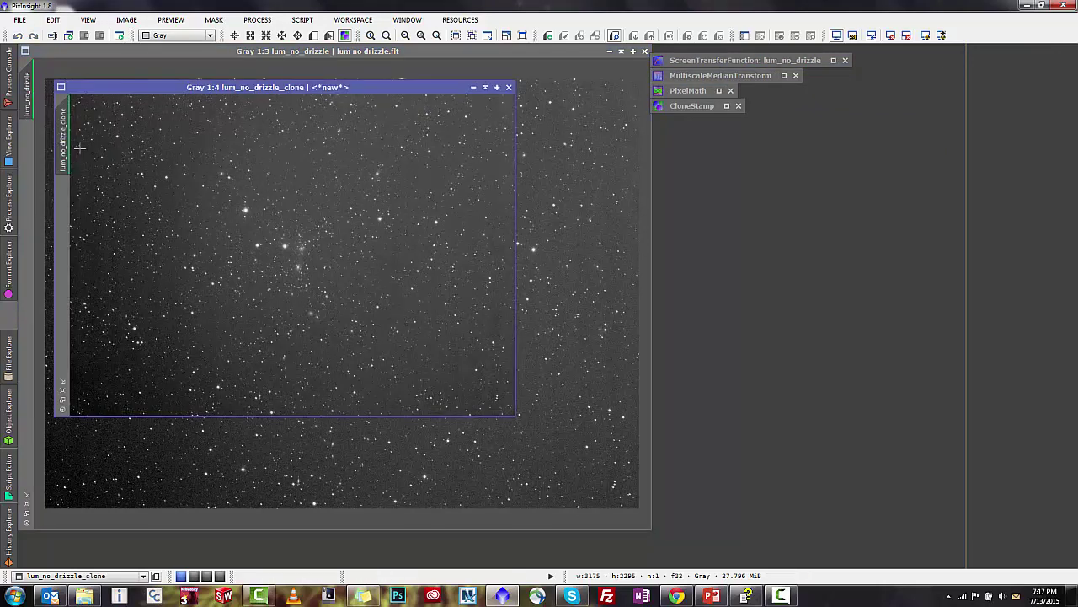
double_click(65, 142)
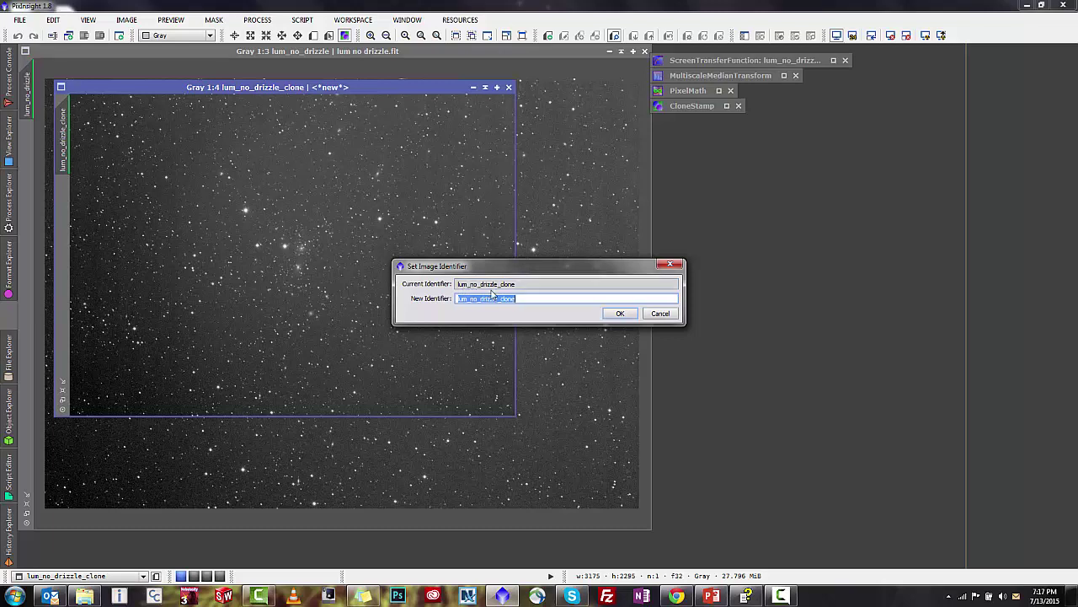
text(sto)
text(r_support)
key(Return)
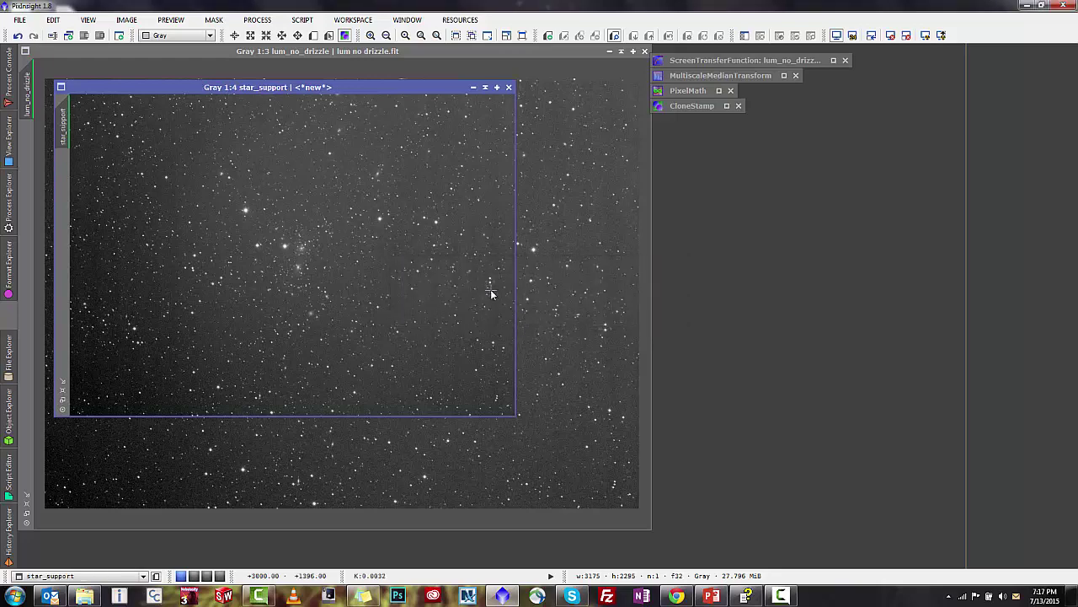
mouse_move(678, 597)
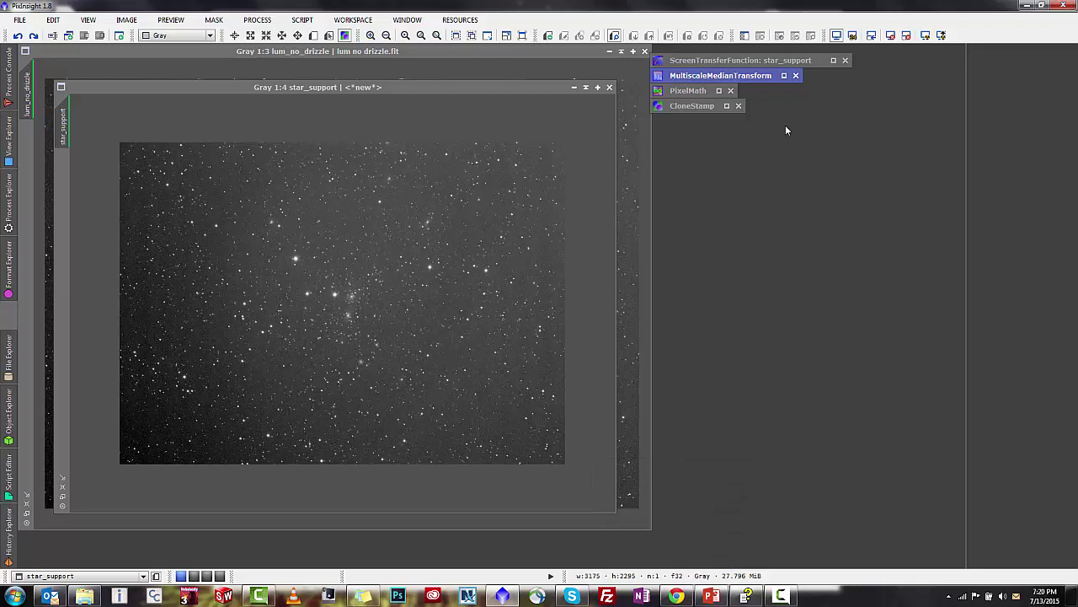
Step: Apply MultiscaleMedianTransform with the residual layer disabled to star_support, leaving only stars
double_click(760, 77)
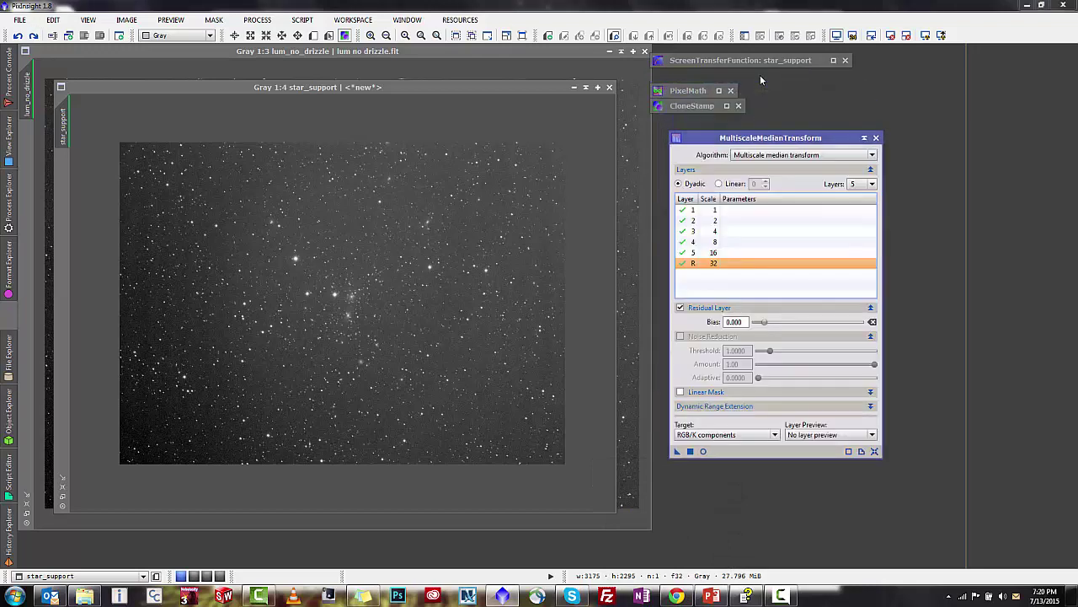
double_click(683, 263)
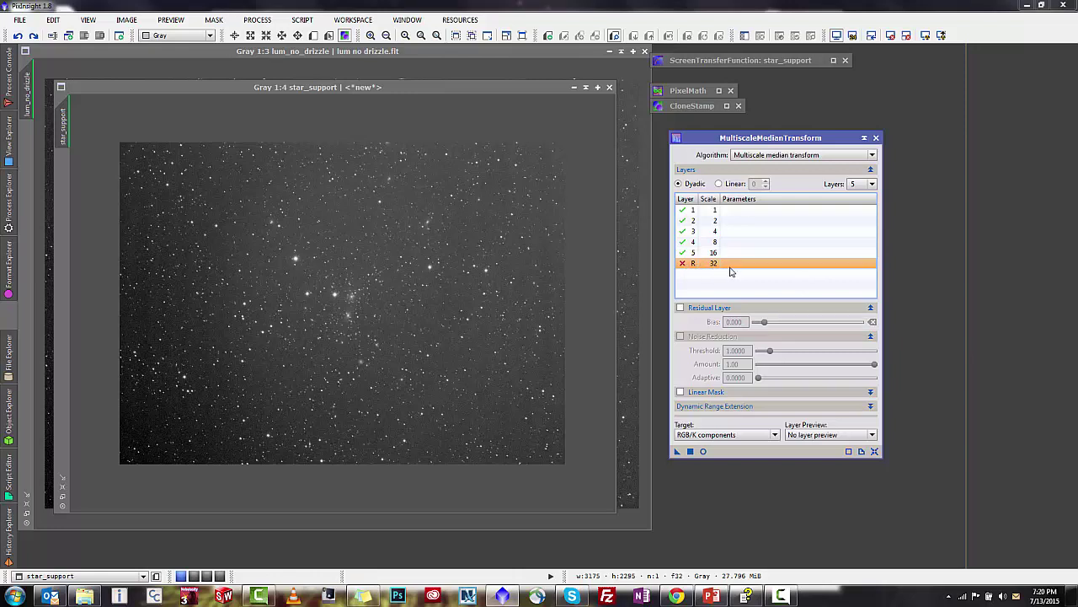
drag(677, 455, 504, 386)
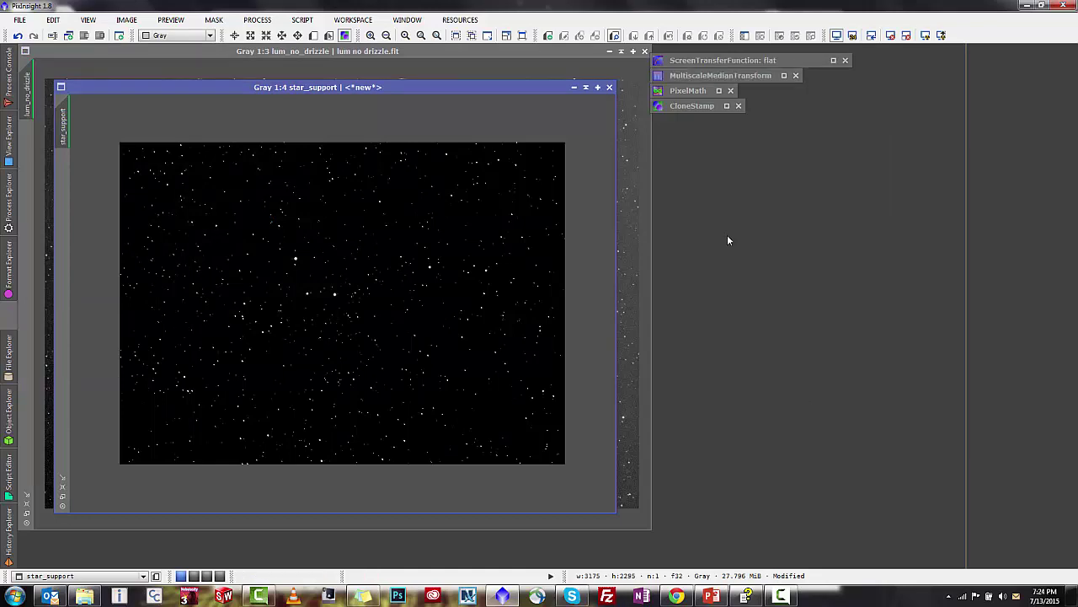
Step: Iconize star_support and park it beside the process icons
click(586, 87)
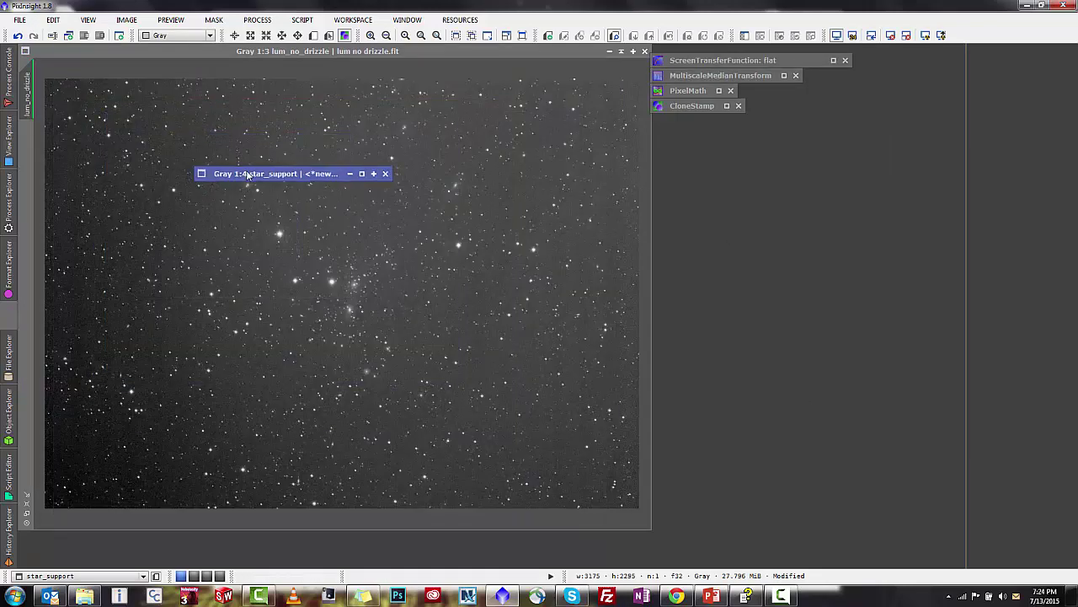
drag(252, 171, 714, 119)
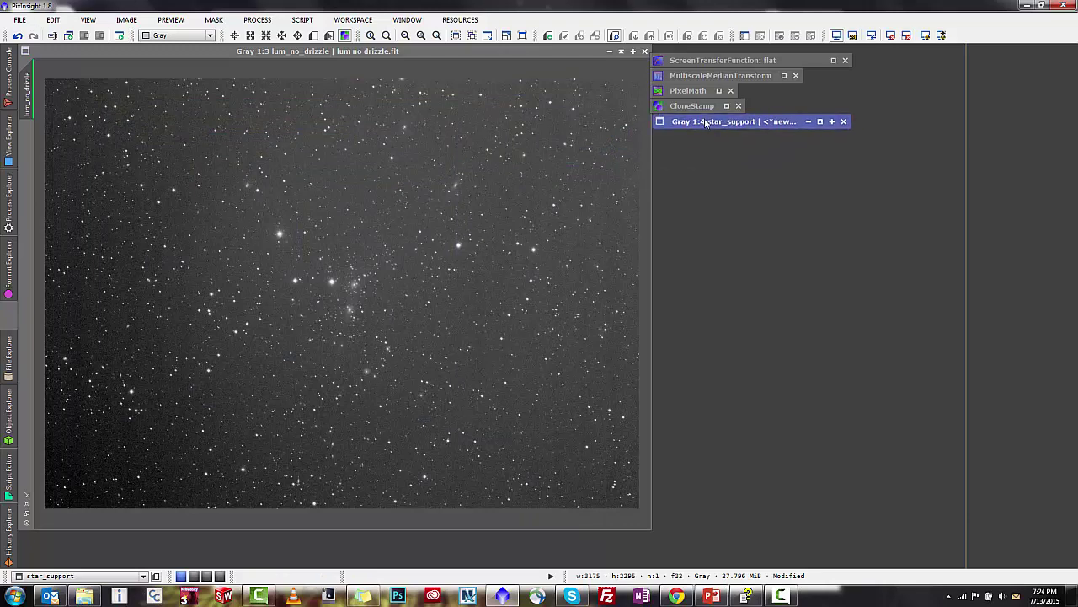
click(14, 118)
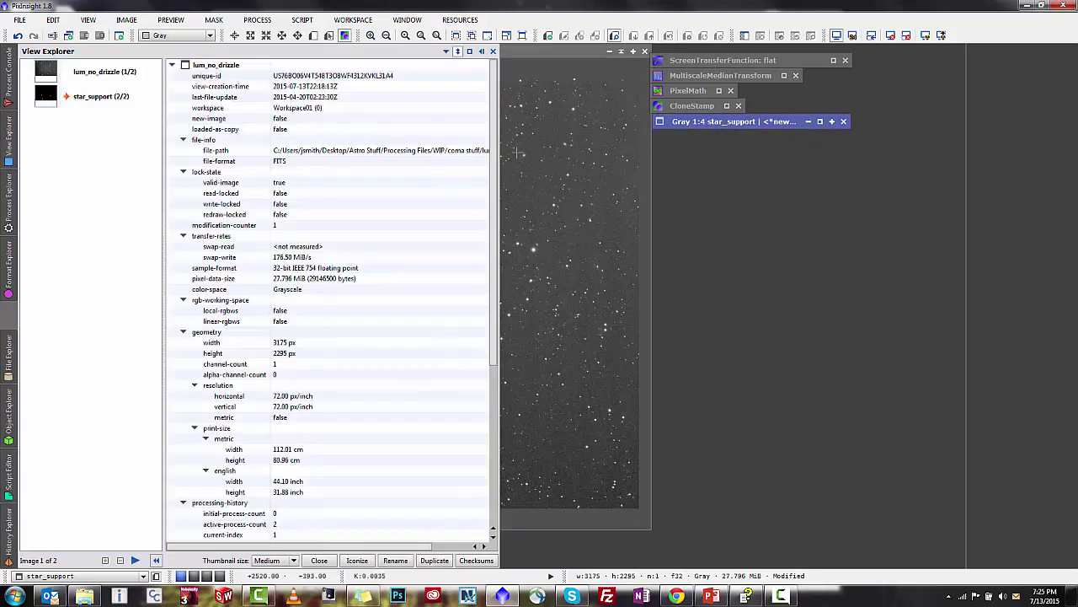
click(9, 135)
Step: Duplicate lum_no_drizzle as 'flat', enlarge its window and zoom to 1:4
right_click(27, 93)
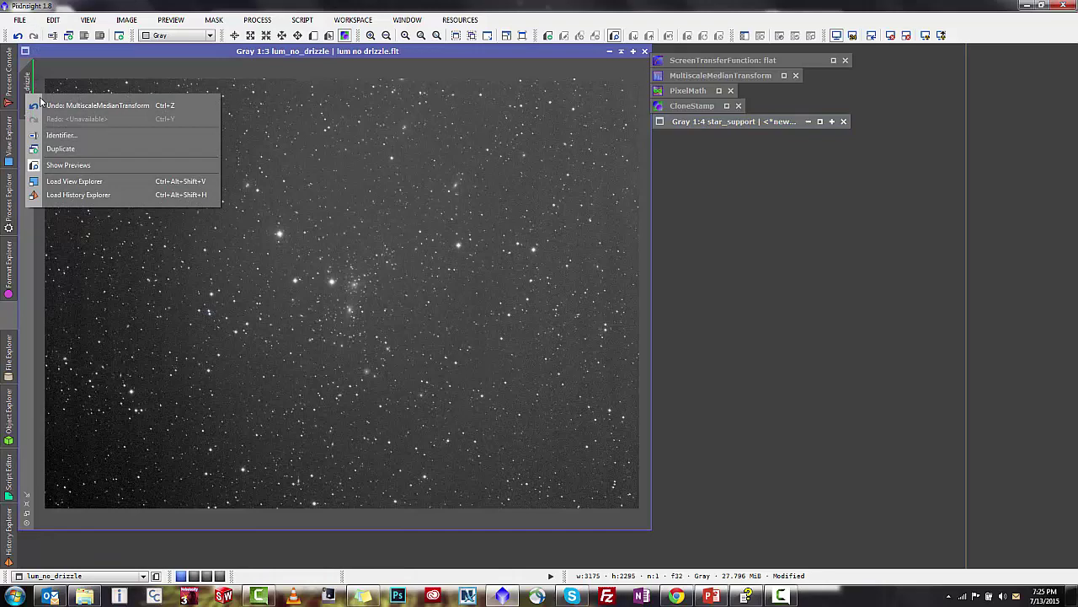
click(73, 149)
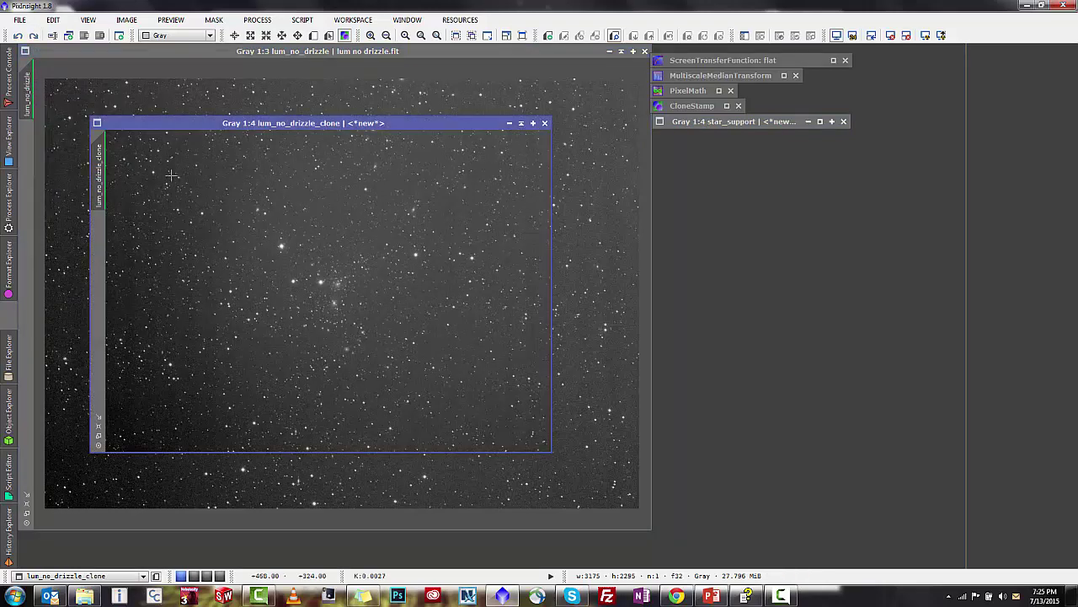
double_click(101, 177)
text(flat)
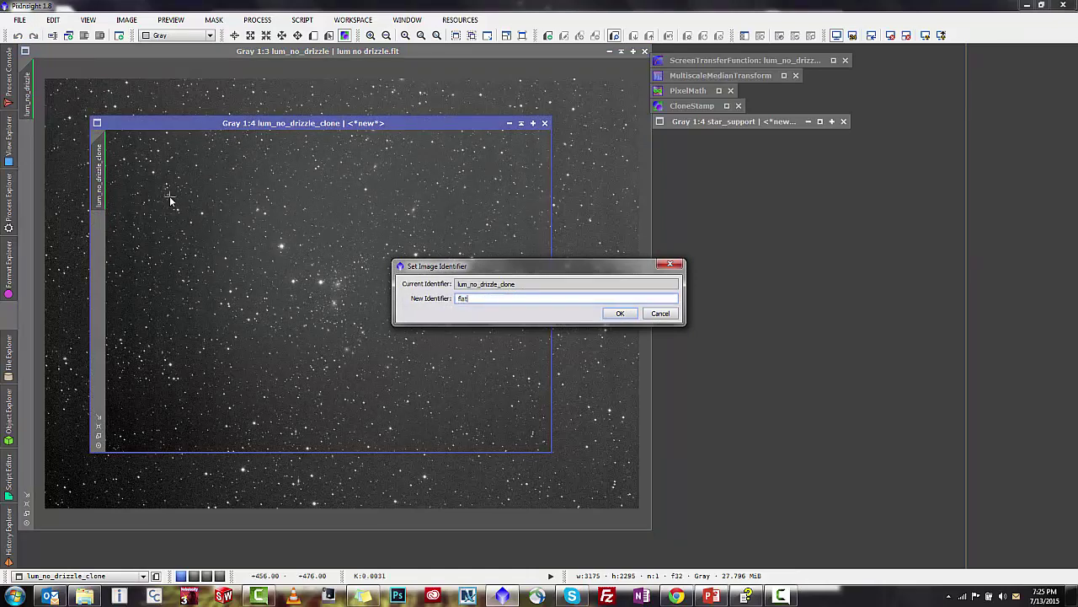
key(Return)
scroll(170, 200, up, 1)
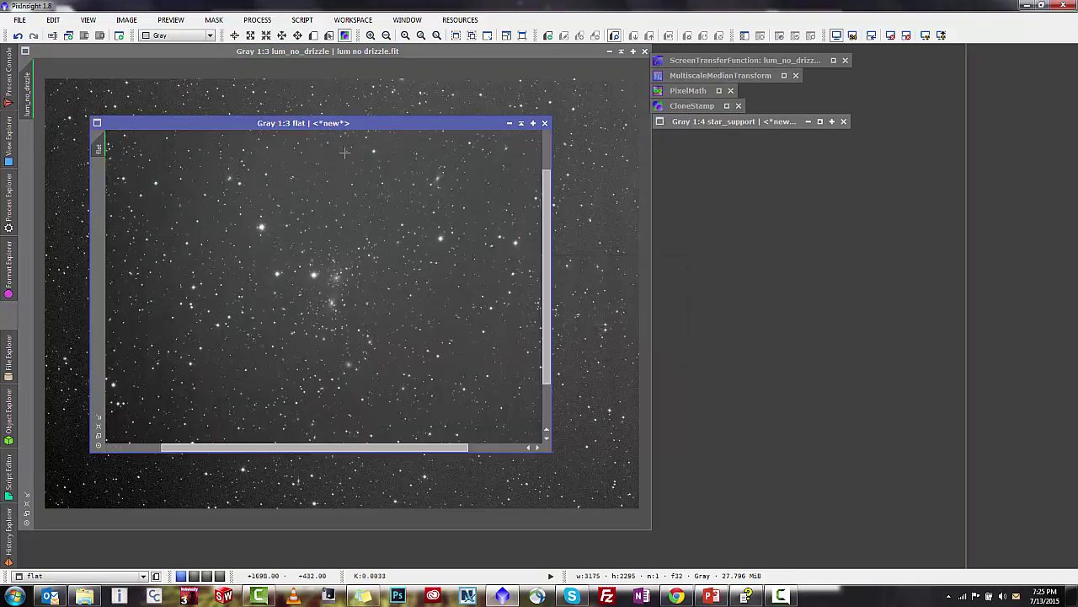
drag(310, 123, 261, 83)
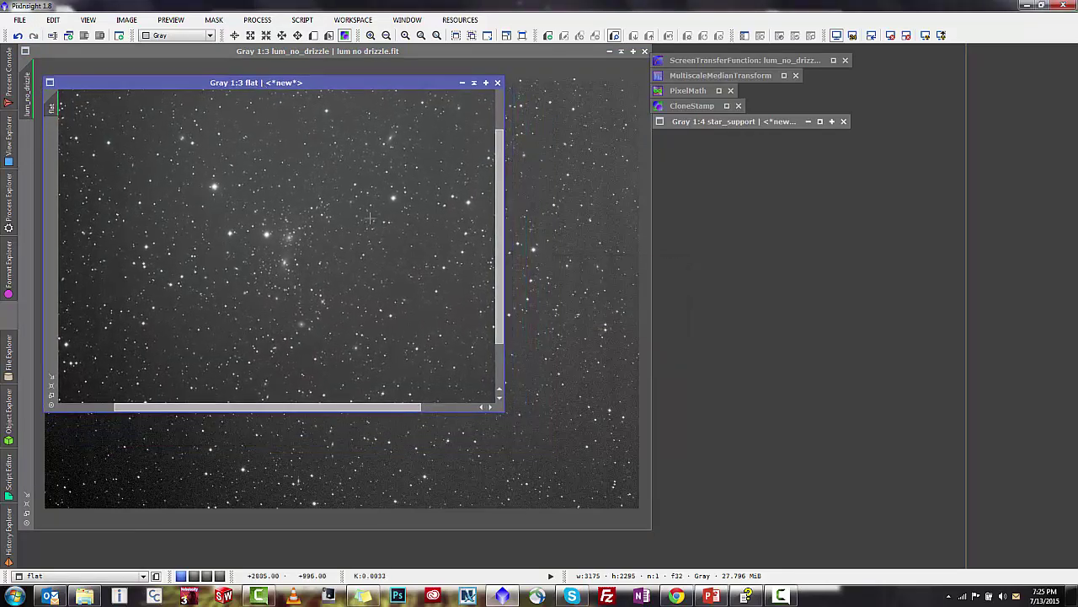
drag(503, 412, 621, 512)
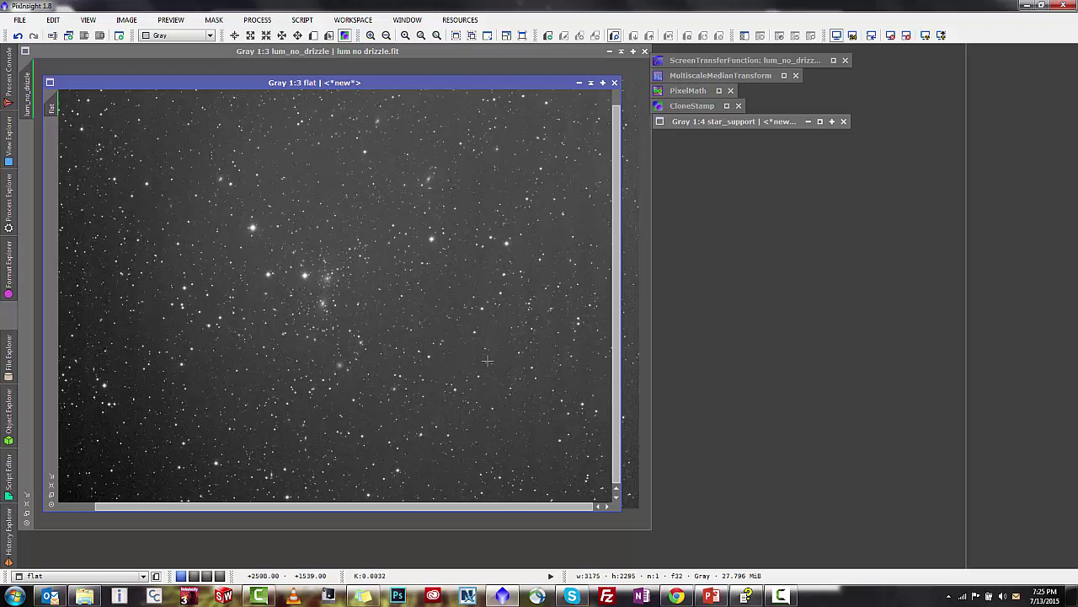
scroll(494, 360, down, 1)
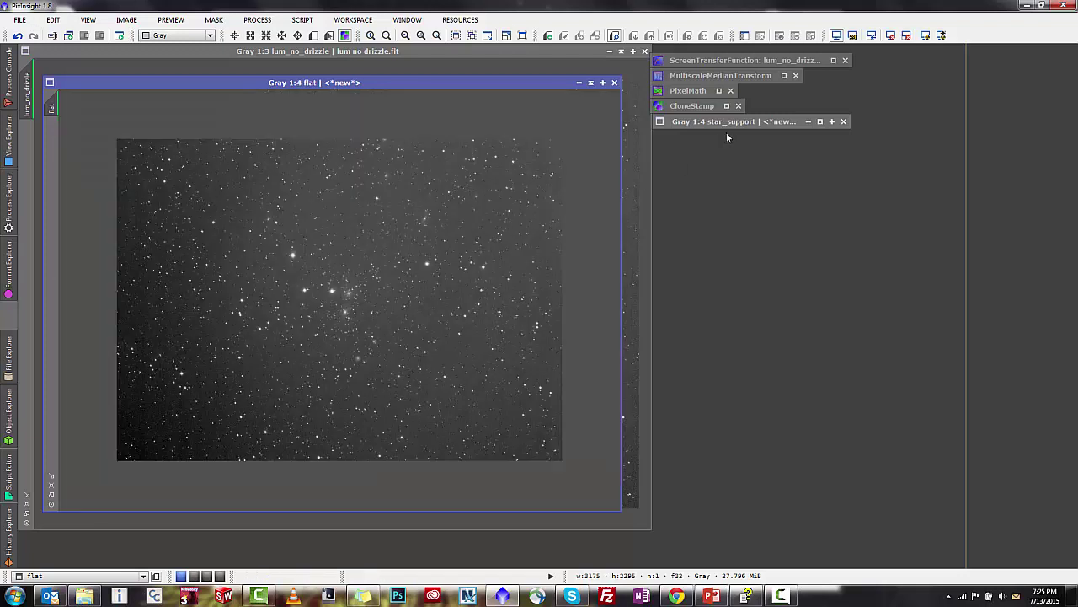
Step: Apply the PixelMath expression $T - star_support to the flat image
double_click(698, 91)
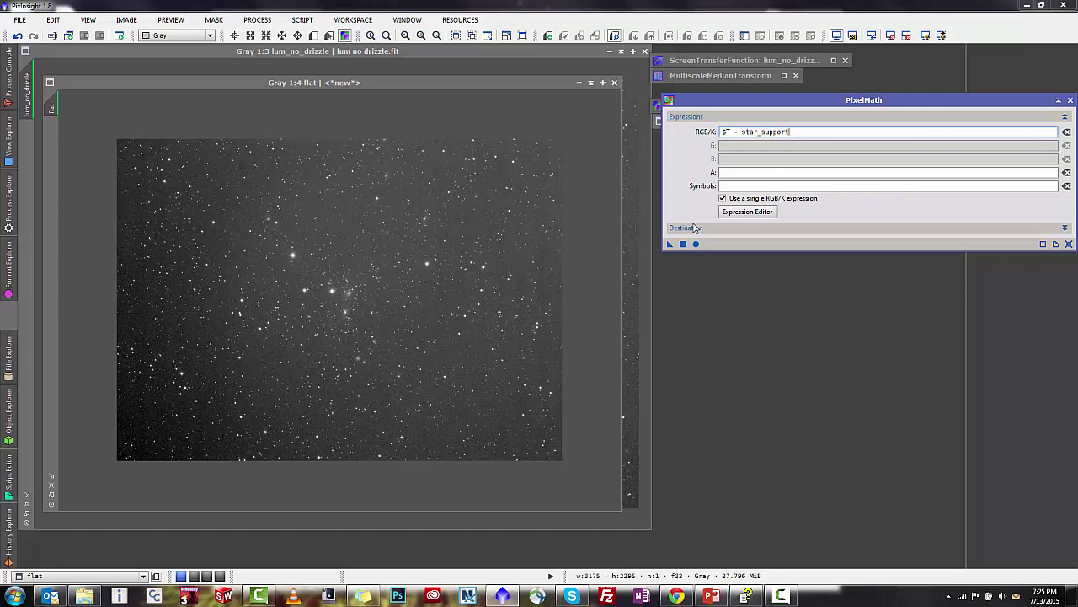
drag(670, 244, 479, 310)
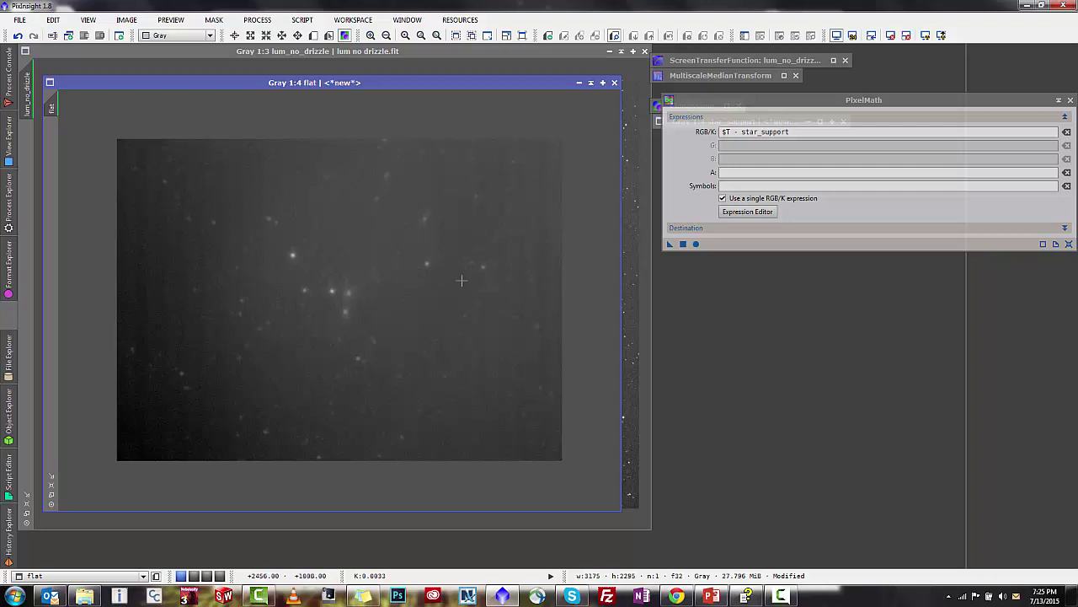
click(826, 316)
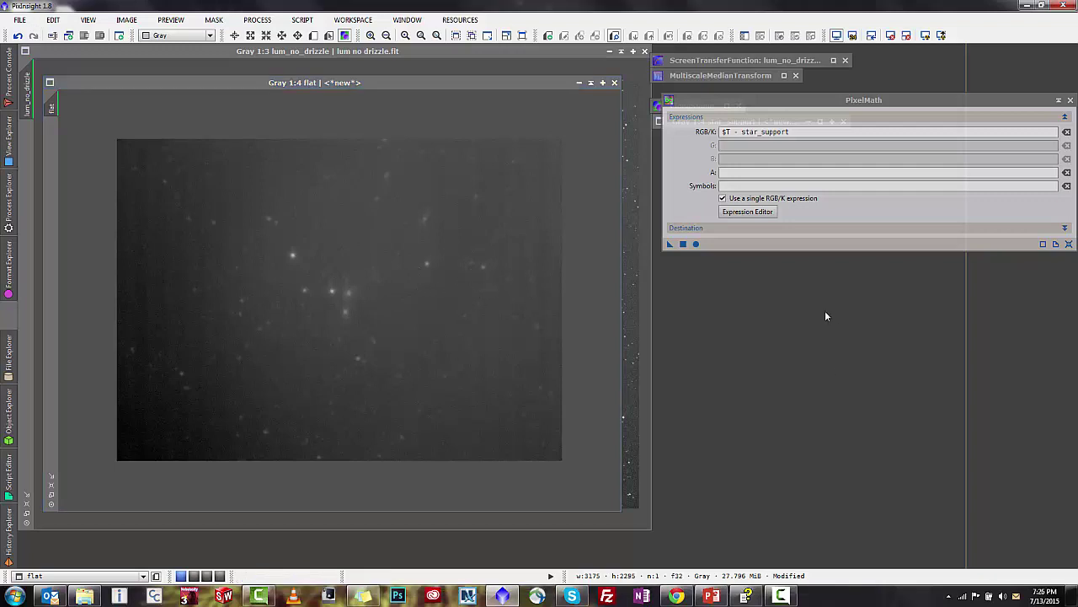
Step: Apply MultiscaleMedianTransform with 6 layers, layers 1–6 disabled, to flat, keeping only the residual
click(1059, 100)
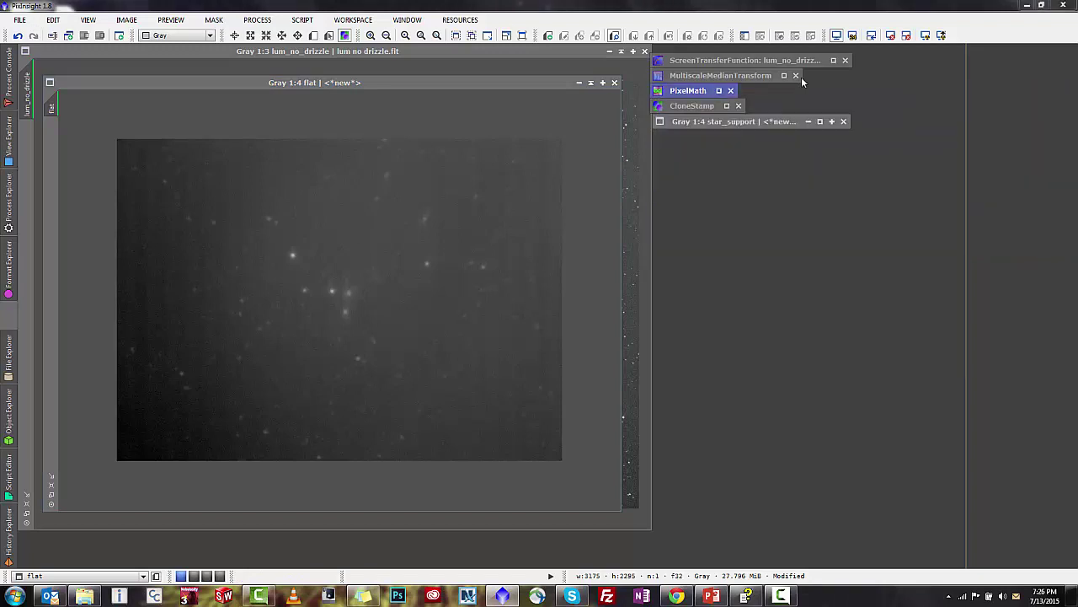
double_click(749, 75)
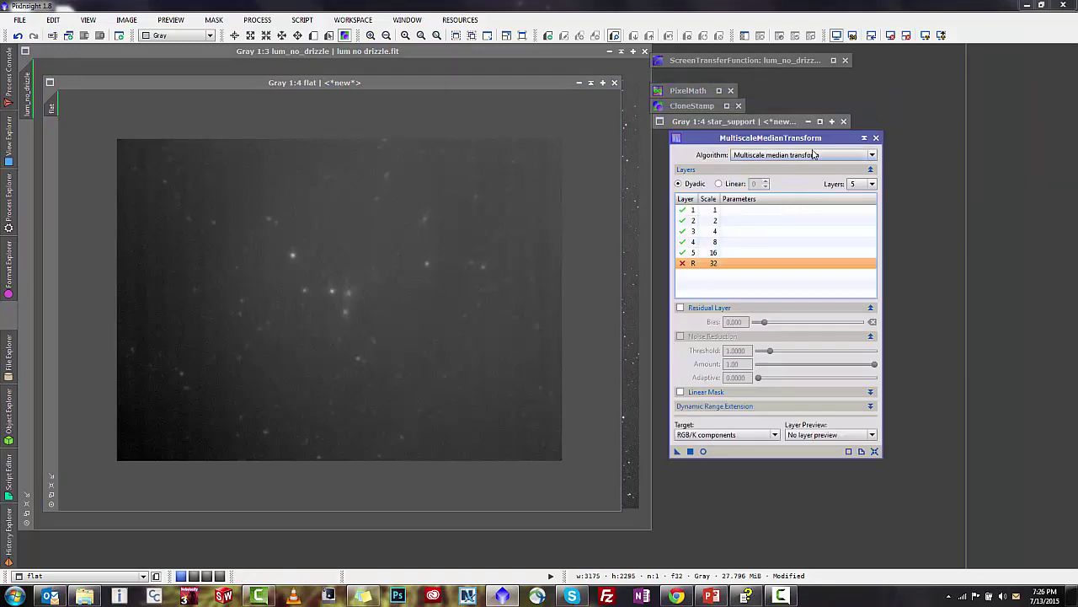
click(856, 184)
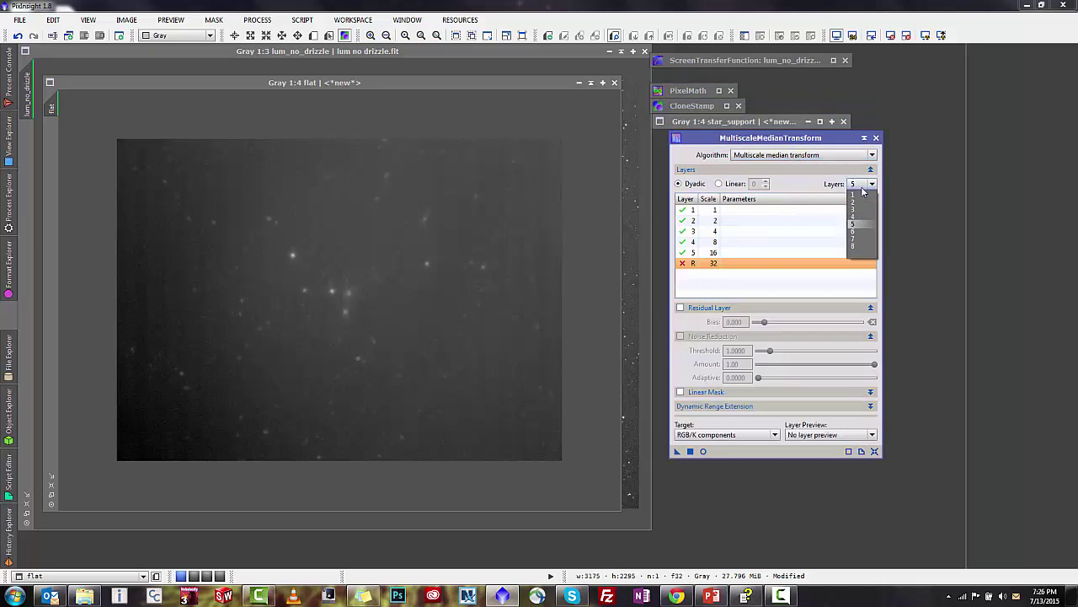
click(856, 233)
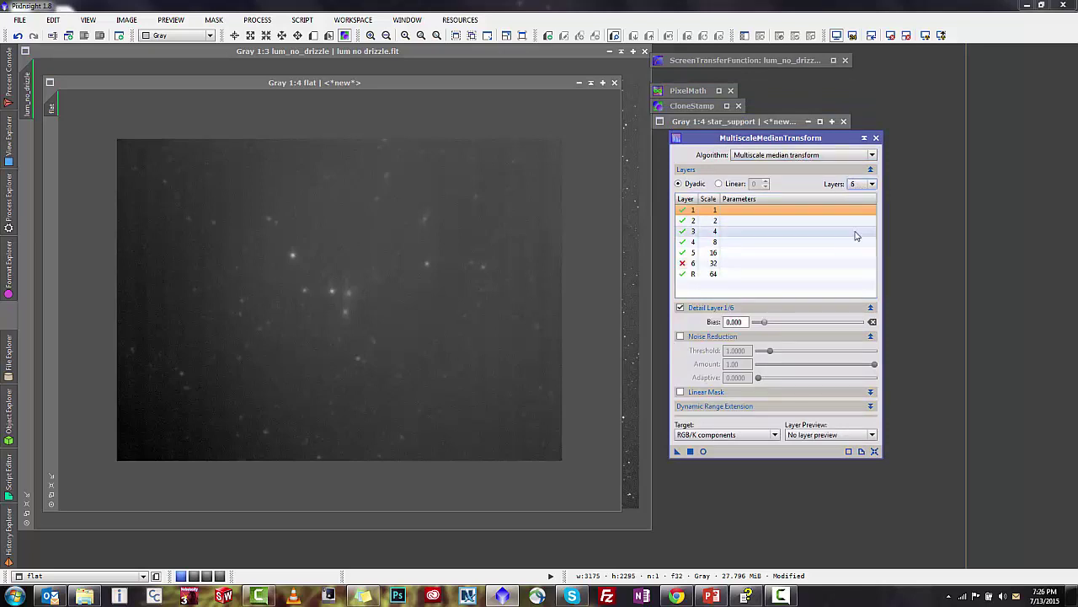
click(690, 267)
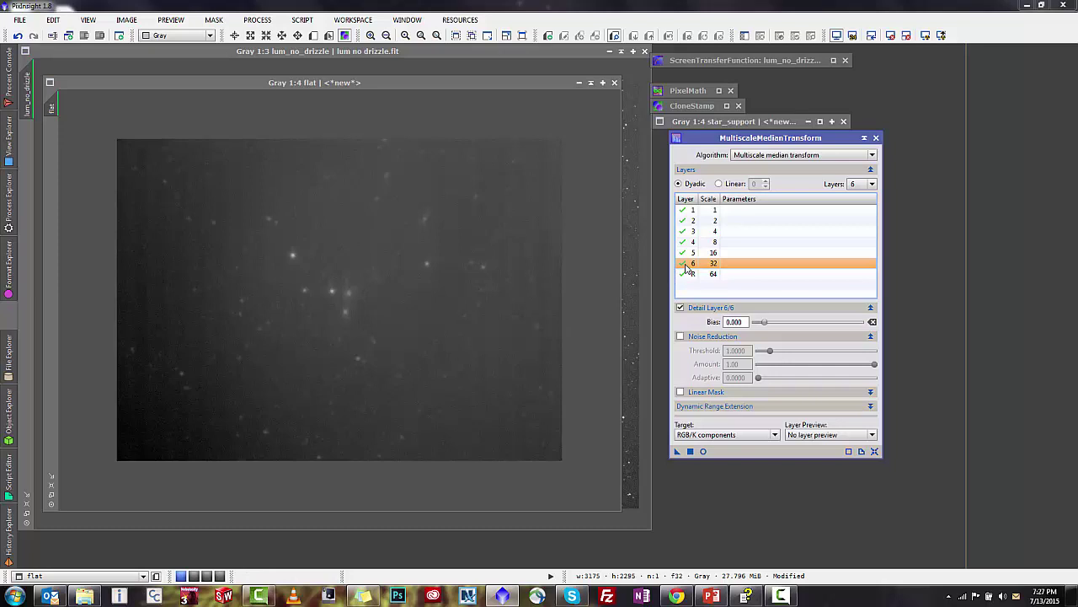
click(684, 263)
click(684, 253)
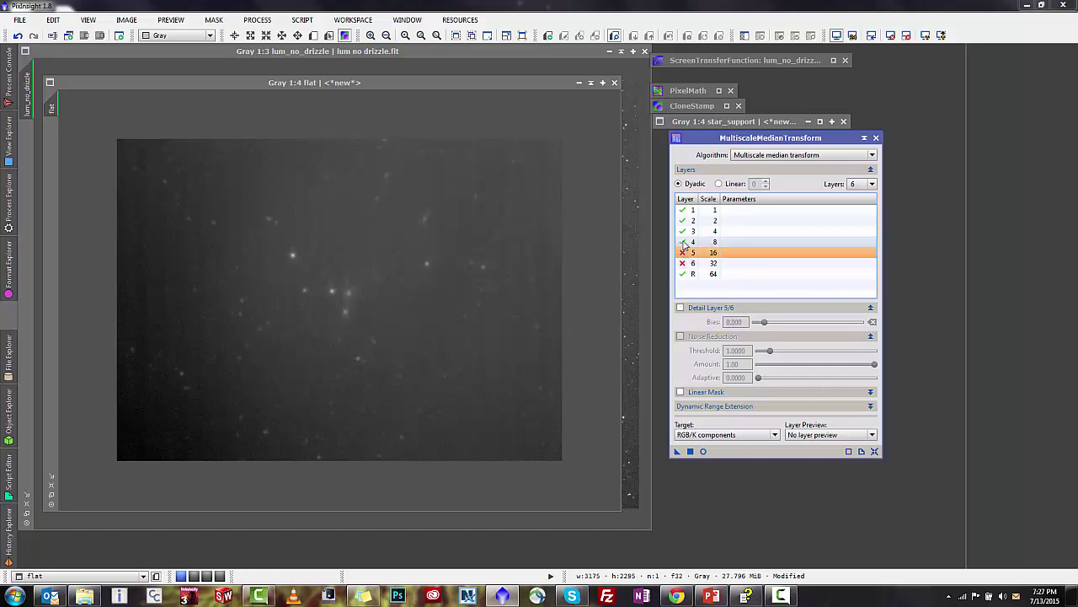
click(684, 242)
click(684, 231)
click(684, 220)
click(684, 210)
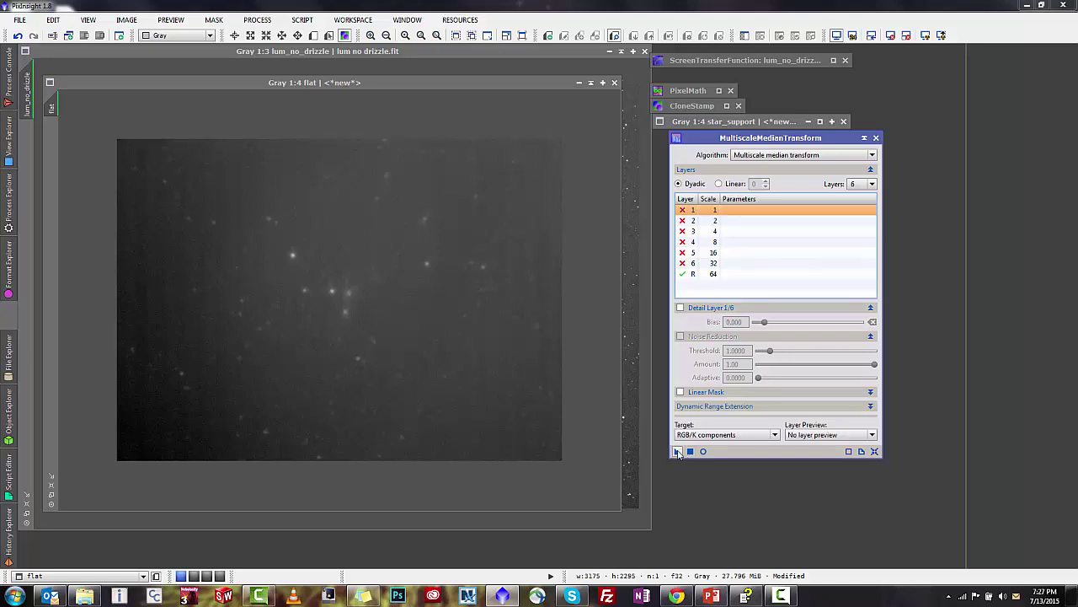
drag(676, 450, 459, 395)
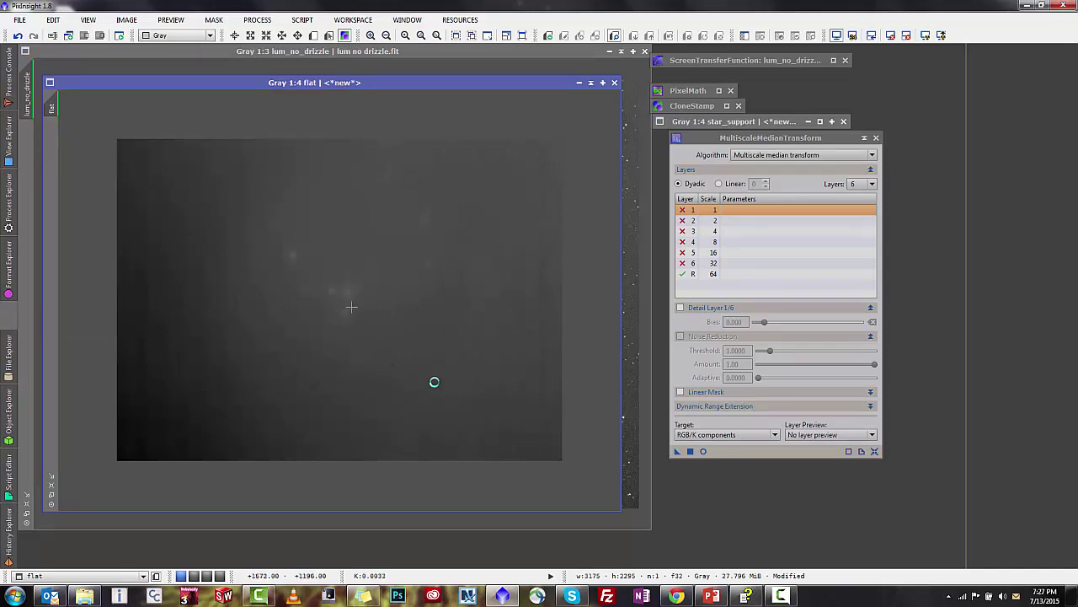
Step: Close star_support without saving
scroll(343, 356, up, 2)
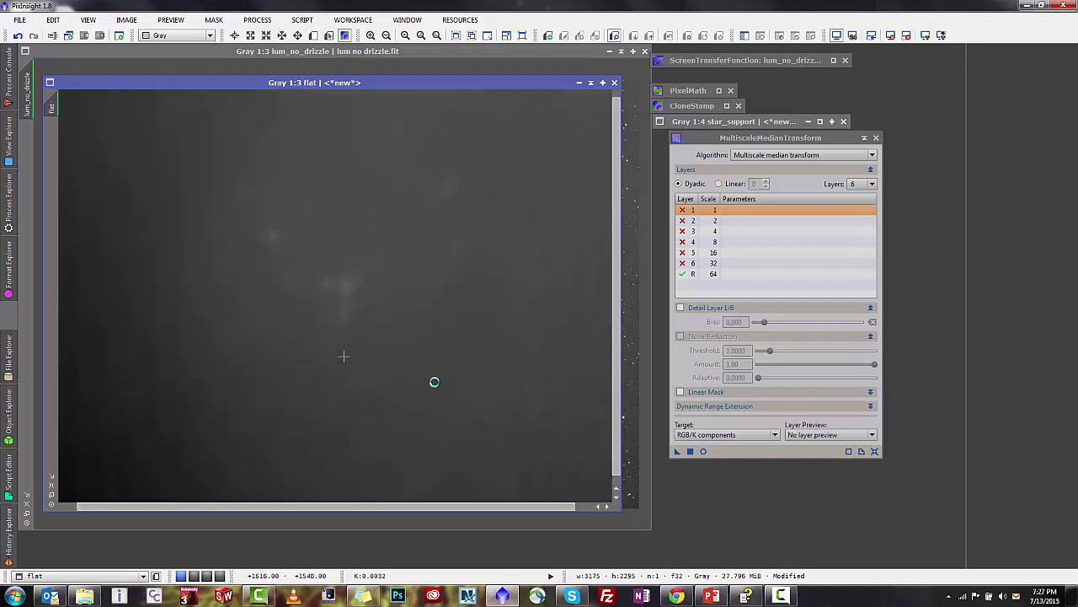
scroll(344, 356, down, 1)
scroll(344, 357, down, 1)
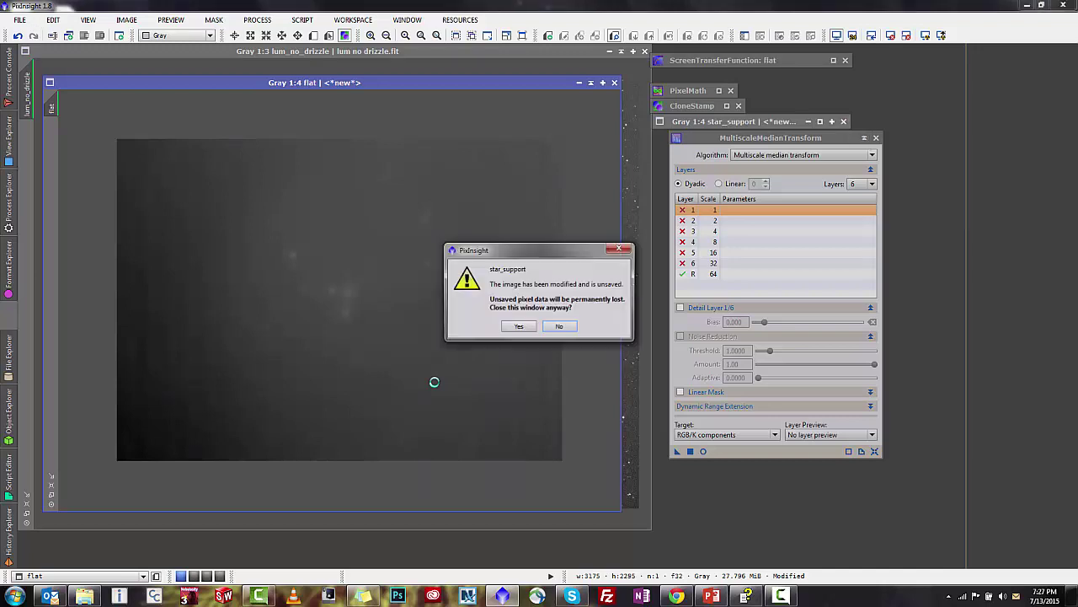
key(Return)
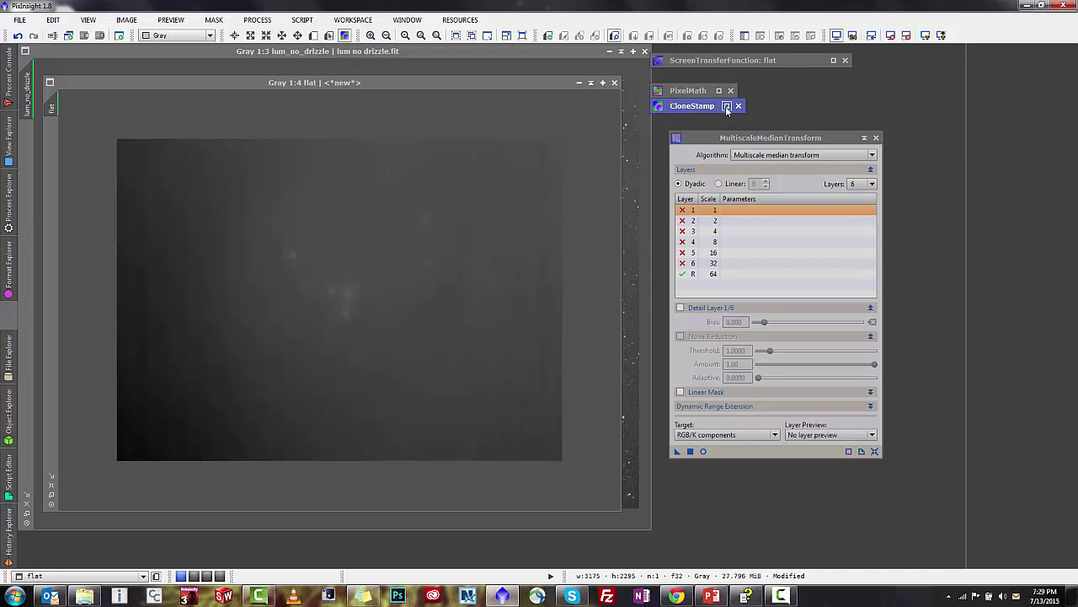
Step: Open CloneStamp, set a clone source on the flat and a brush radius of 50
scroll(460, 237, down, 3)
scroll(461, 236, up, 4)
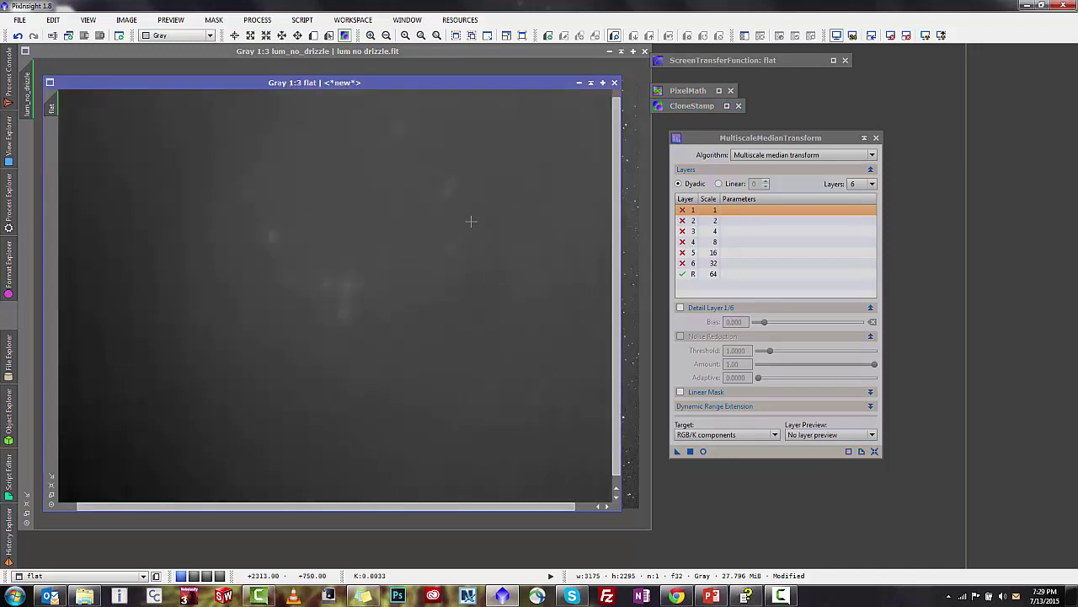
scroll(470, 222, down, 1)
scroll(585, 182, up, 1)
double_click(687, 106)
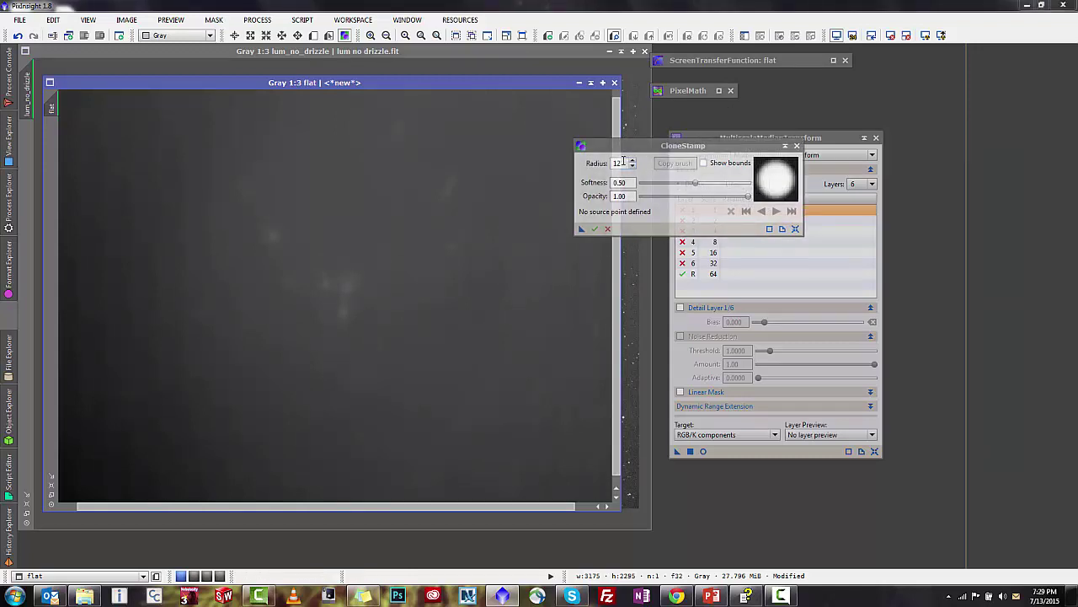
scroll(623, 163, up, 8)
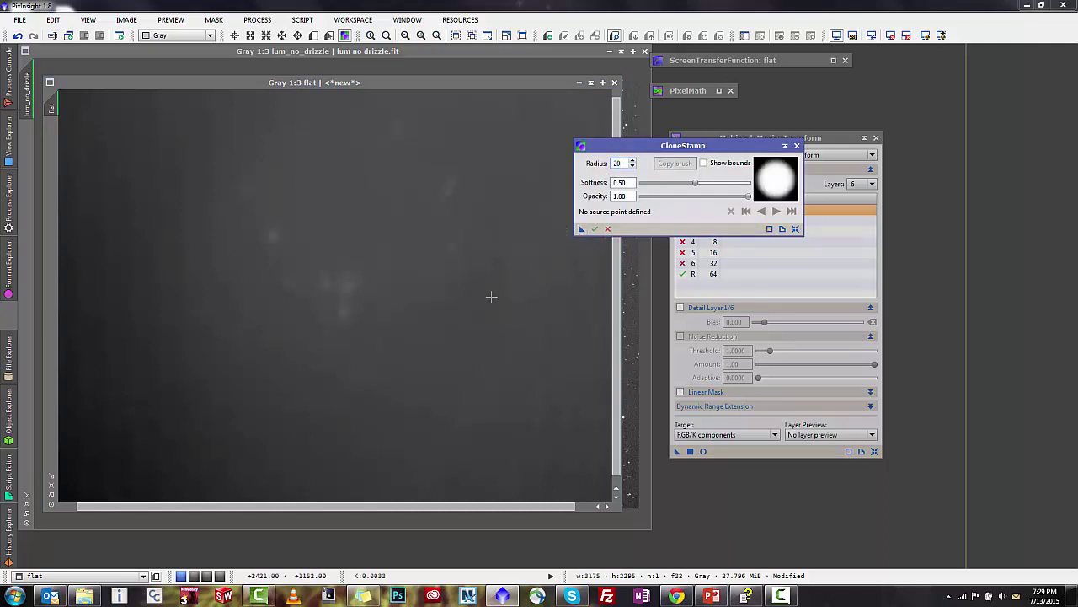
ctrl+click(455, 338)
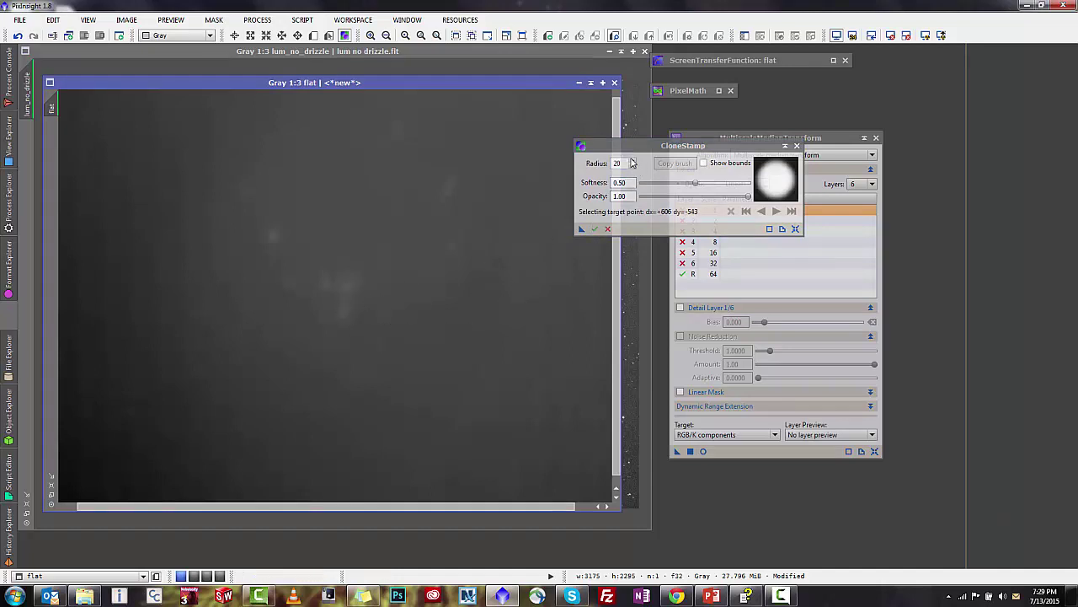
click(599, 163)
text(30)
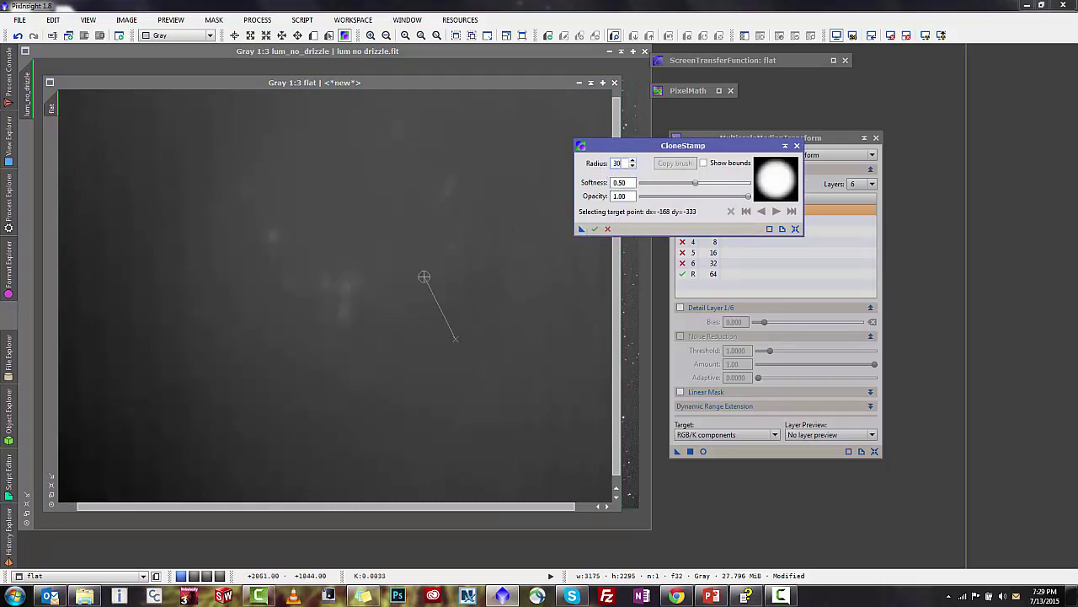
text(50)
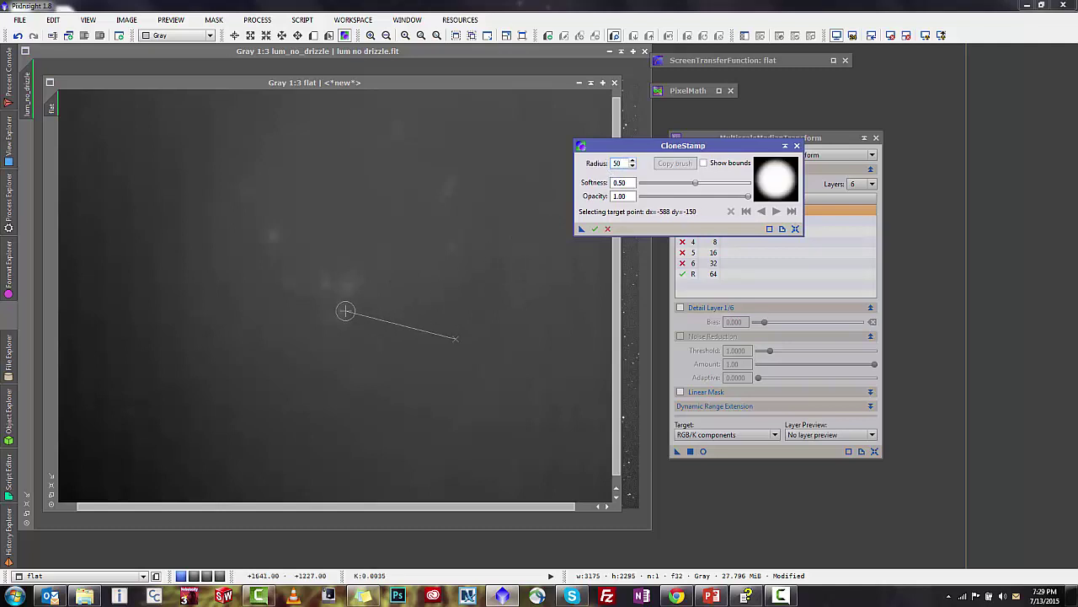
Step: Clone over the central bright blob, undoing two bad attempts and keeping two strokes
click(345, 310)
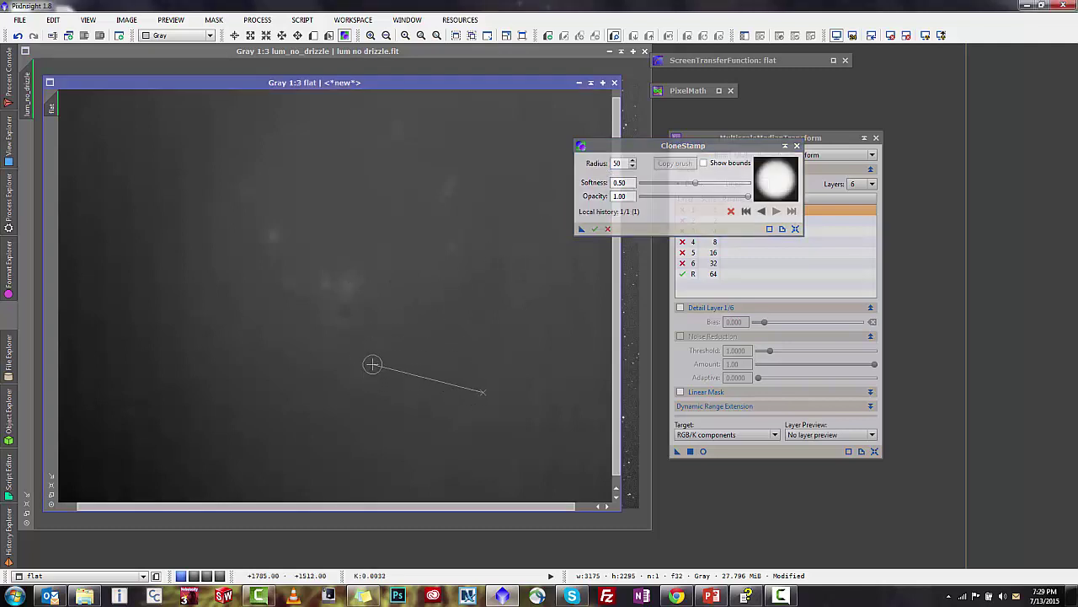
key(ctrl+z)
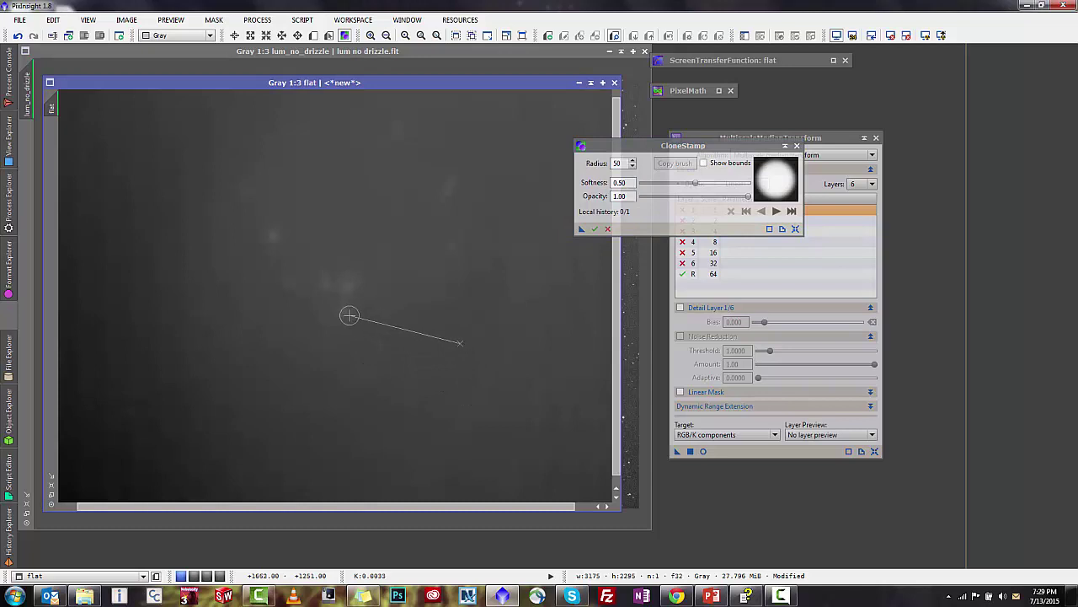
ctrl+click(369, 328)
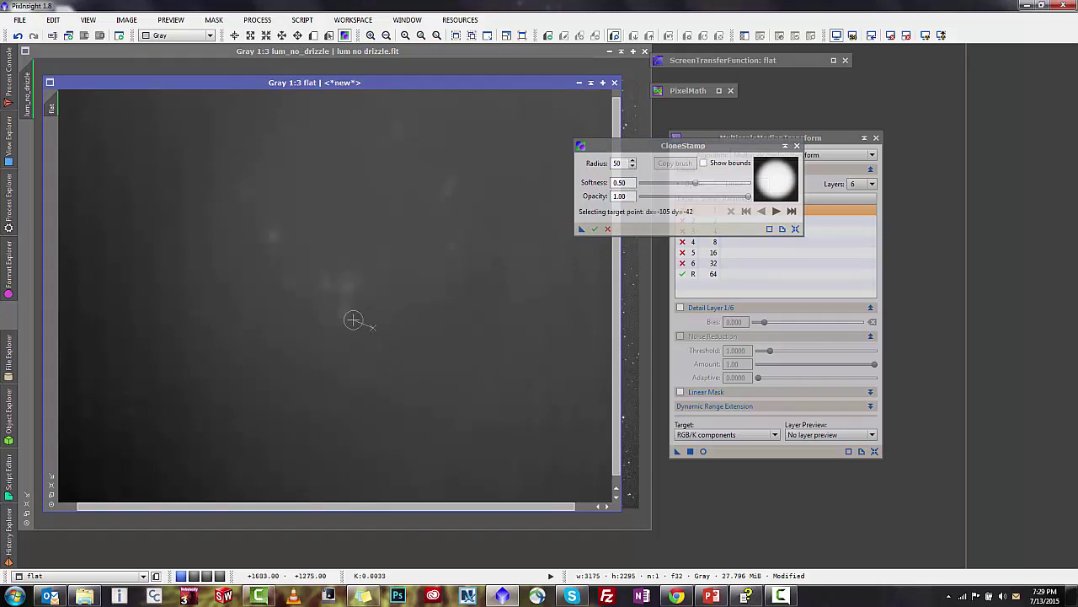
click(344, 313)
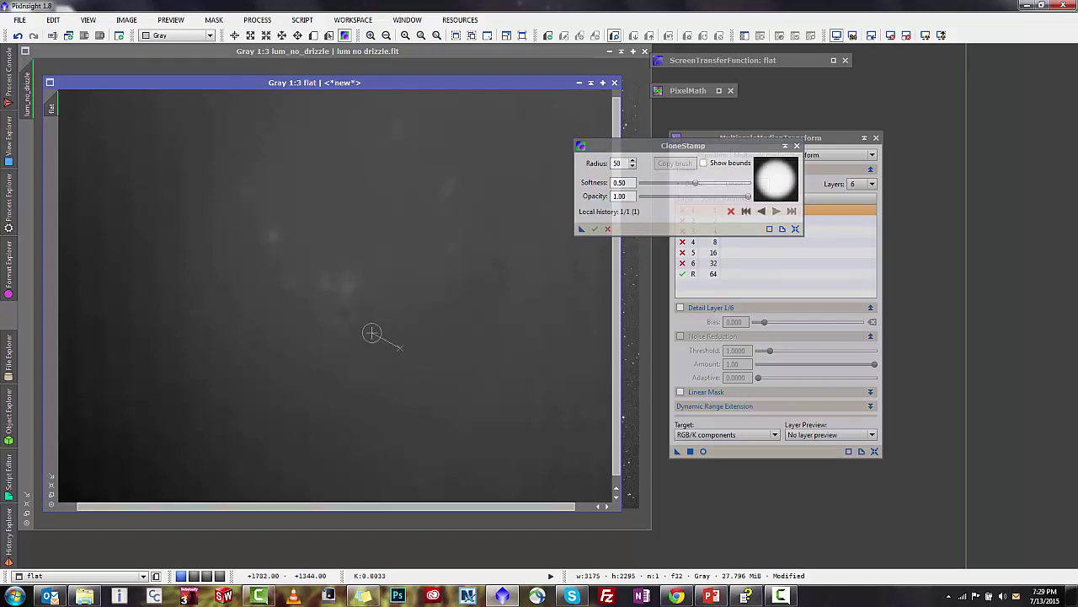
key(ctrl+z)
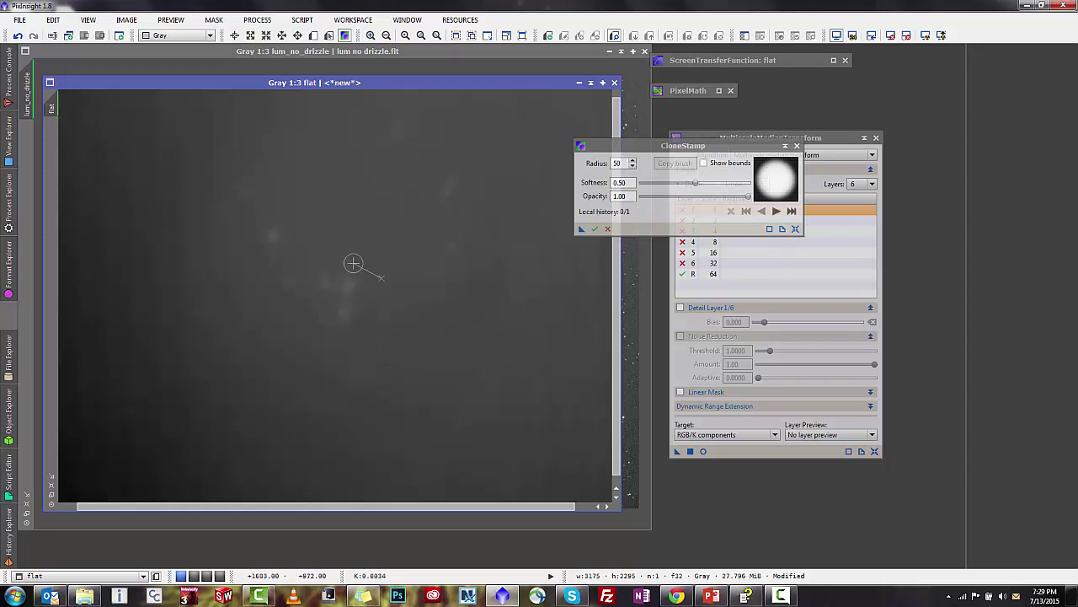
ctrl+click(352, 260)
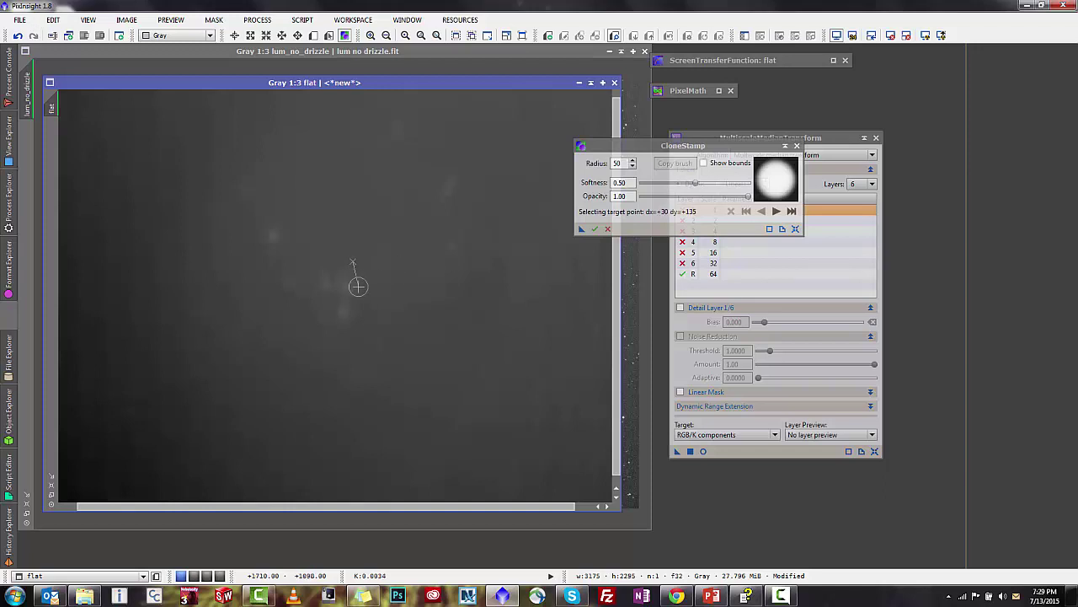
click(347, 285)
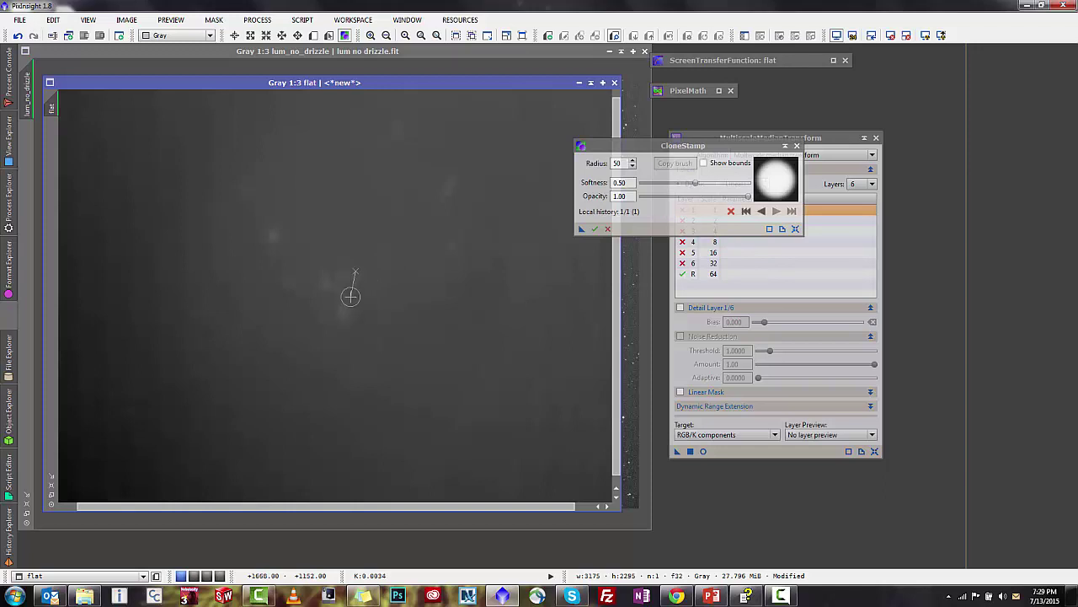
drag(348, 299, 345, 307)
Step: Raise the brush radius to 100 and clone clean background over the central blotches
click(615, 162)
text(100)
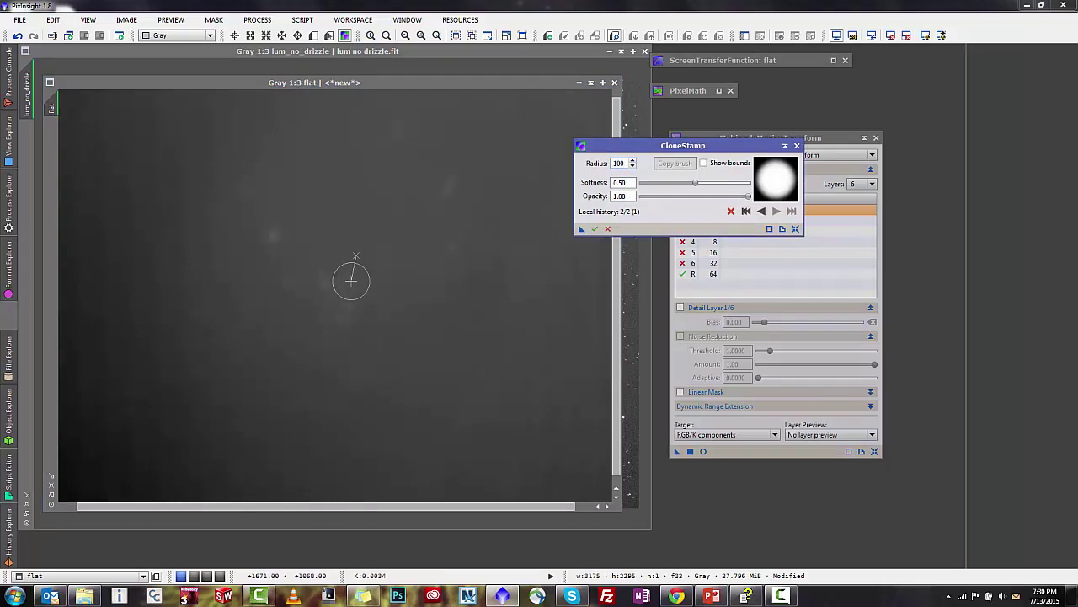
drag(352, 281, 366, 311)
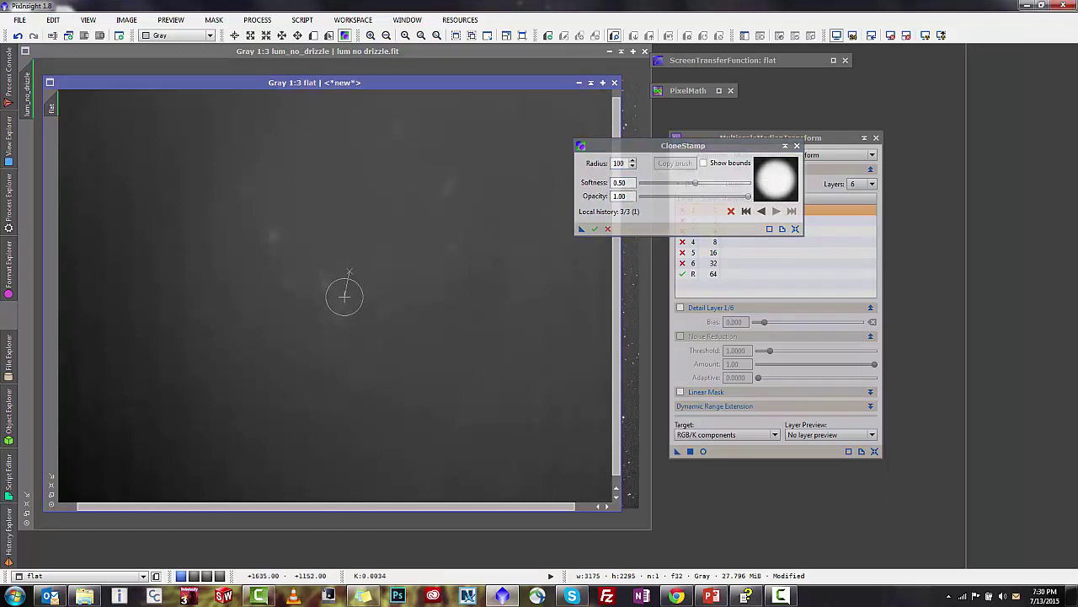
click(344, 299)
click(335, 280)
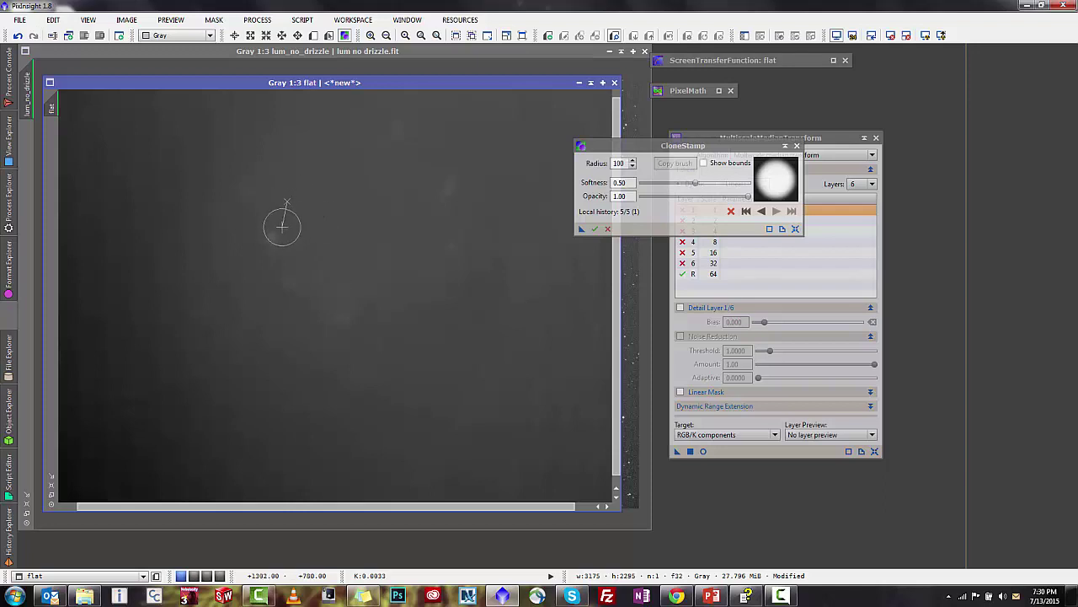
drag(282, 224, 281, 233)
Step: Clone over the remaining uneven patches in the upper and central flat from new source points
ctrl+click(421, 191)
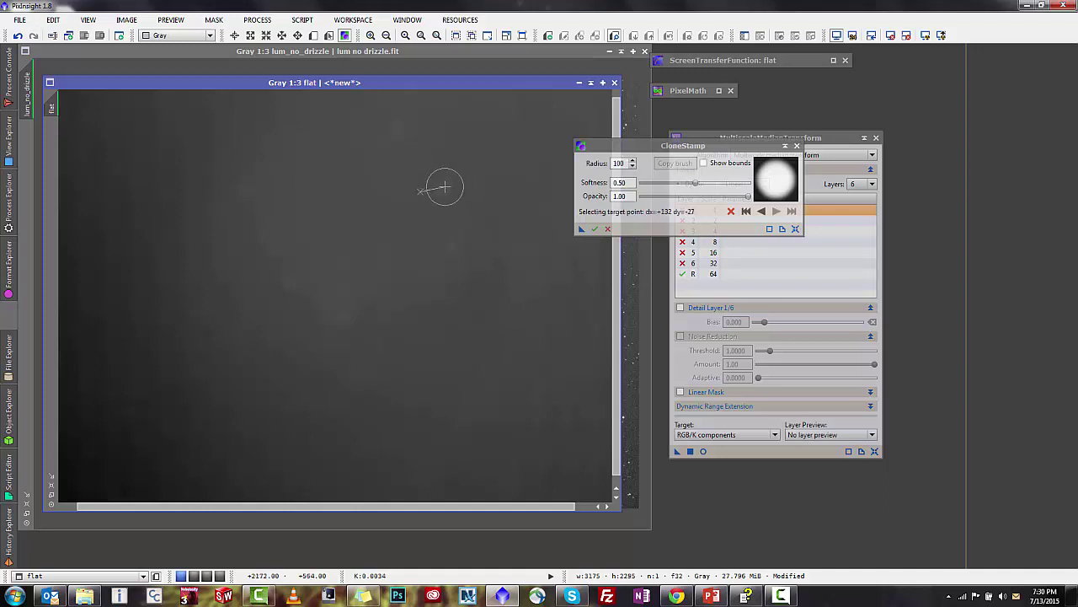
click(453, 244)
scroll(446, 221, up, 1)
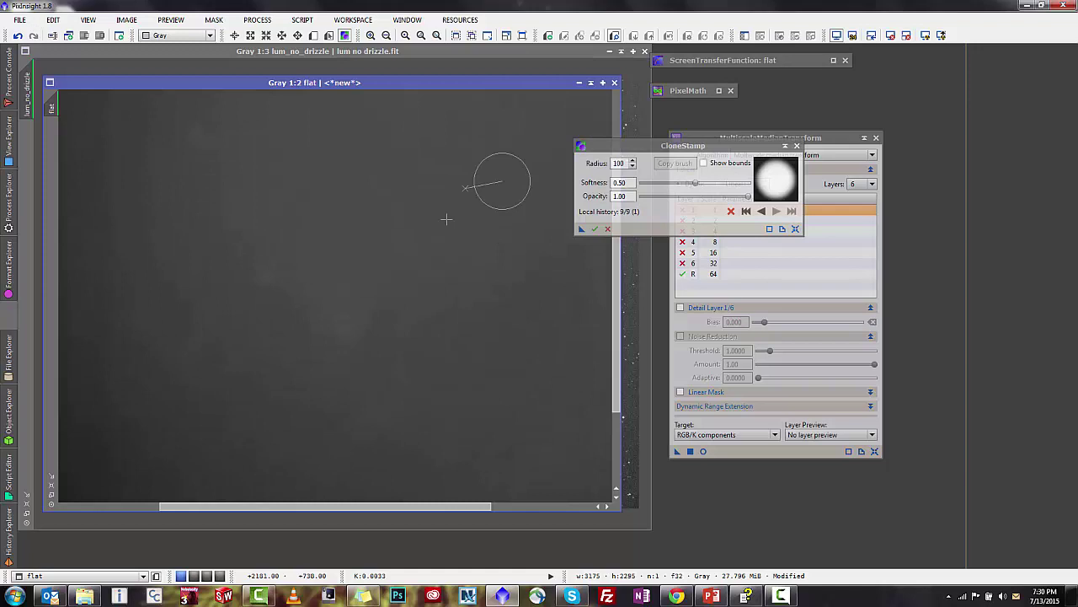
scroll(447, 219, down, 3)
scroll(396, 185, up, 1)
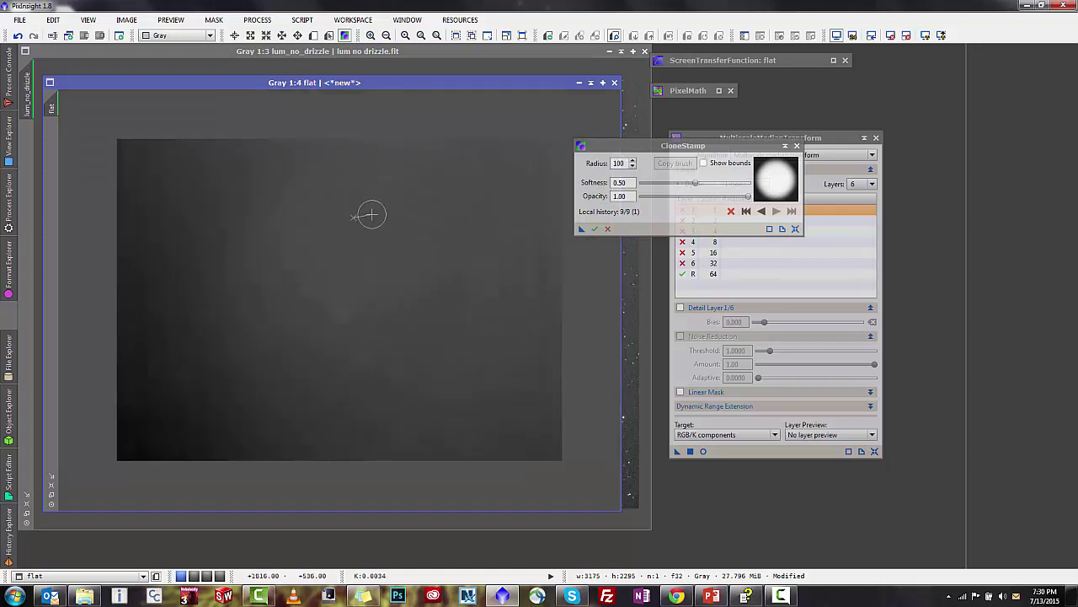
click(382, 177)
click(379, 144)
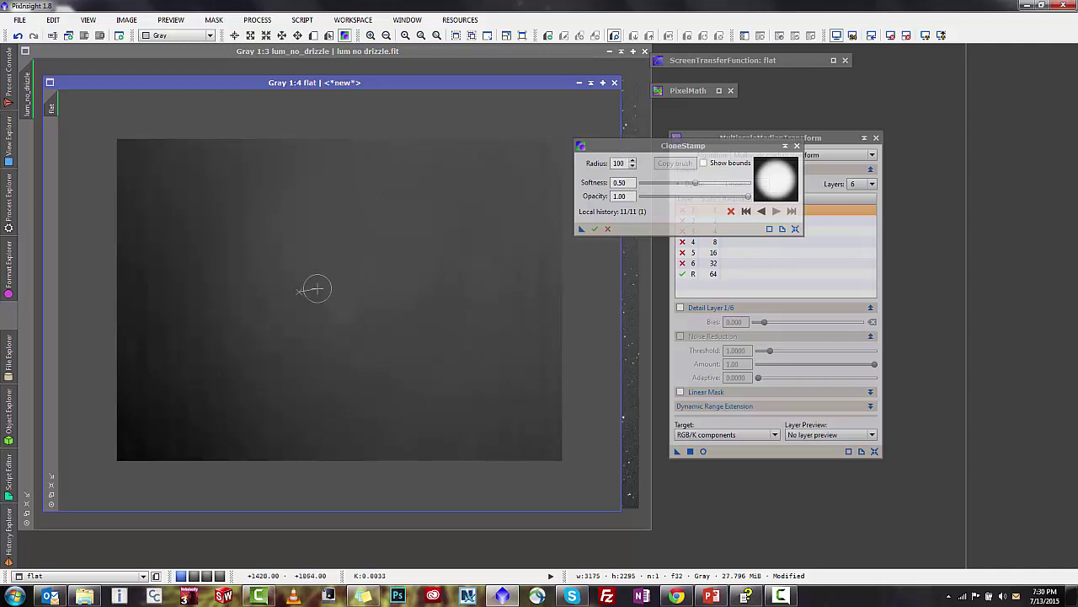
key(ctrl)
ctrl+click(342, 275)
click(313, 282)
drag(583, 228, 918, 236)
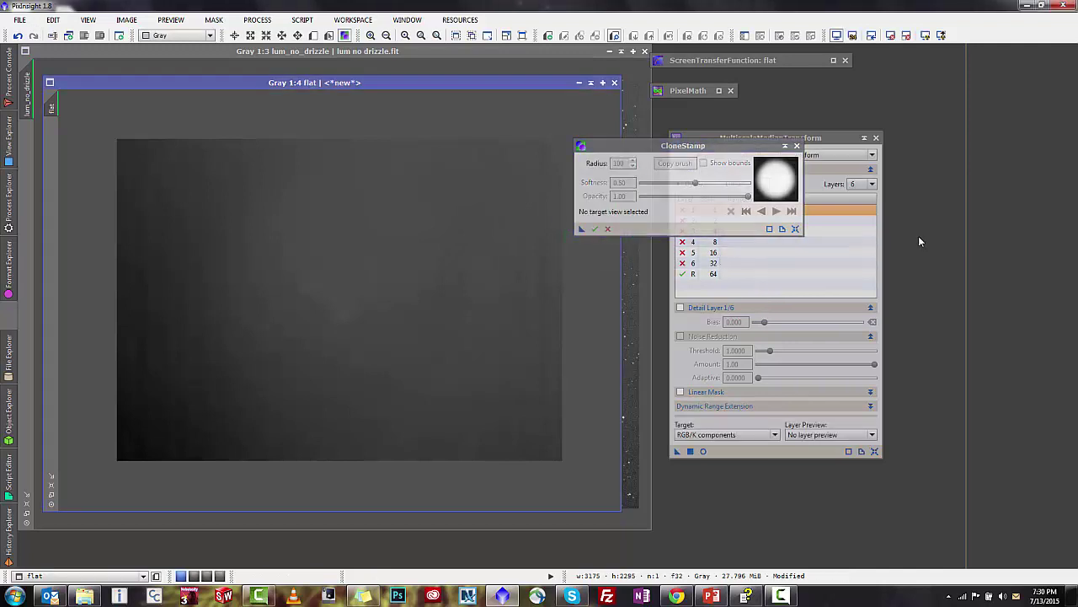
Step: Collapse CloneStamp, move the flat aside, and close the MultiscaleMedianTransform and CloneStamp panels
click(784, 147)
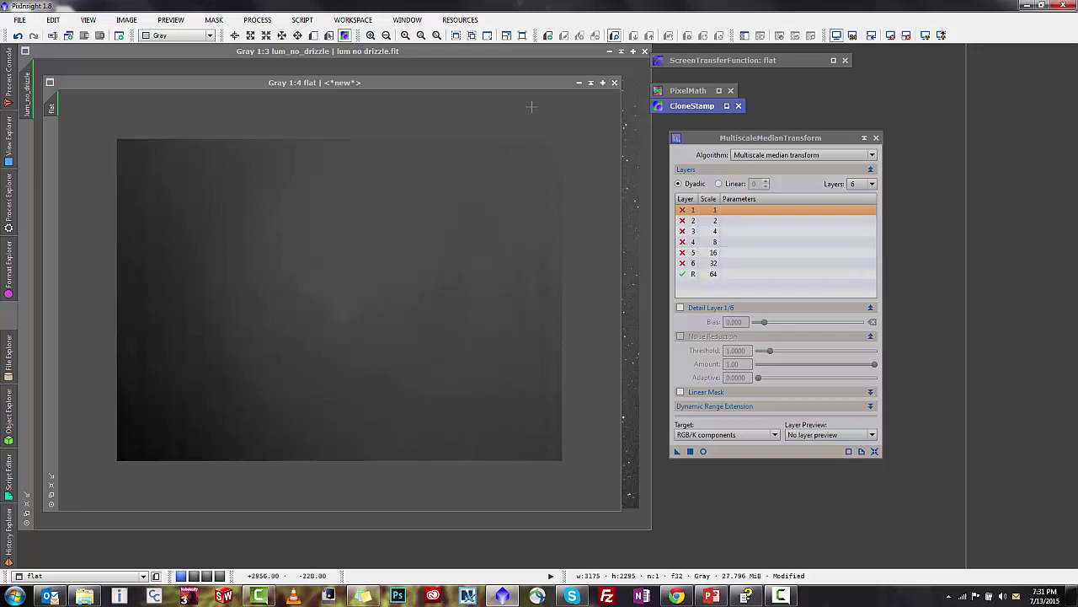
mouse_move(438, 82)
mouse_down()
mouse_move(923, 79)
mouse_move(880, 119)
mouse_move(572, 105)
mouse_move(430, 82)
mouse_up()
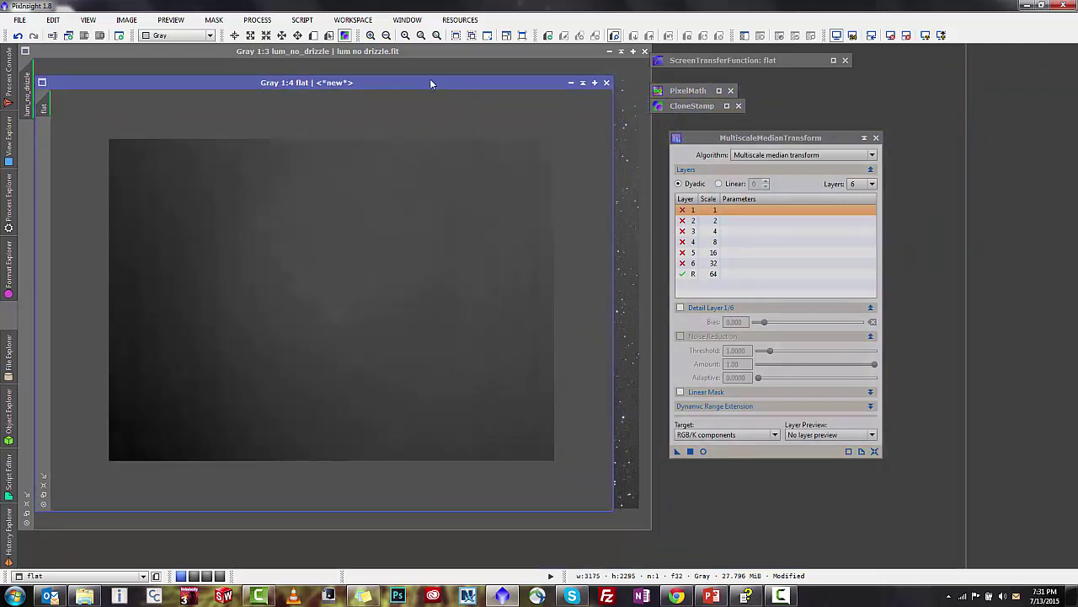
click(877, 136)
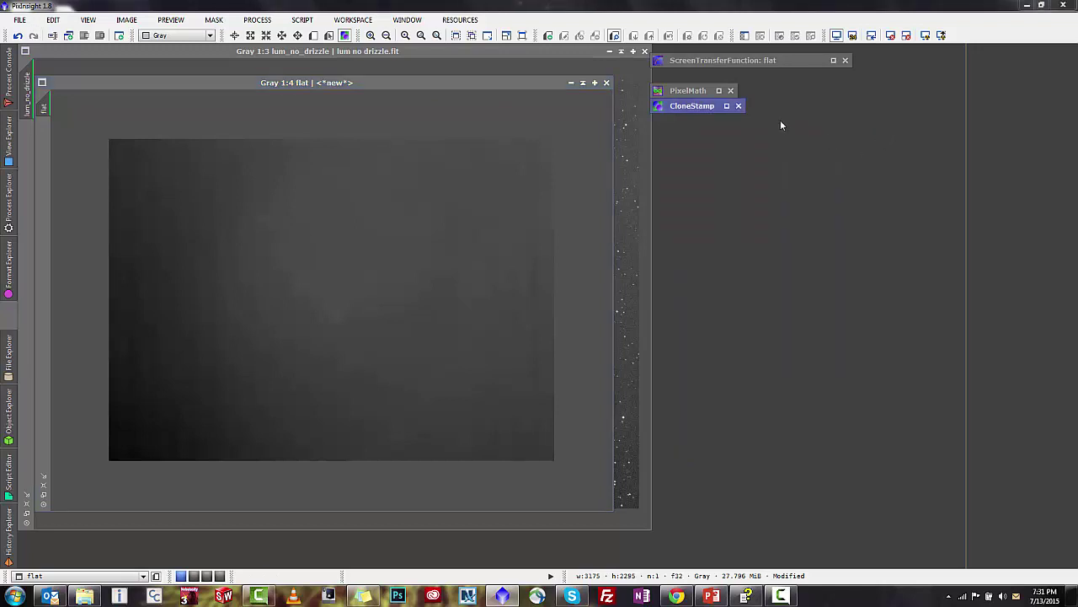
click(739, 106)
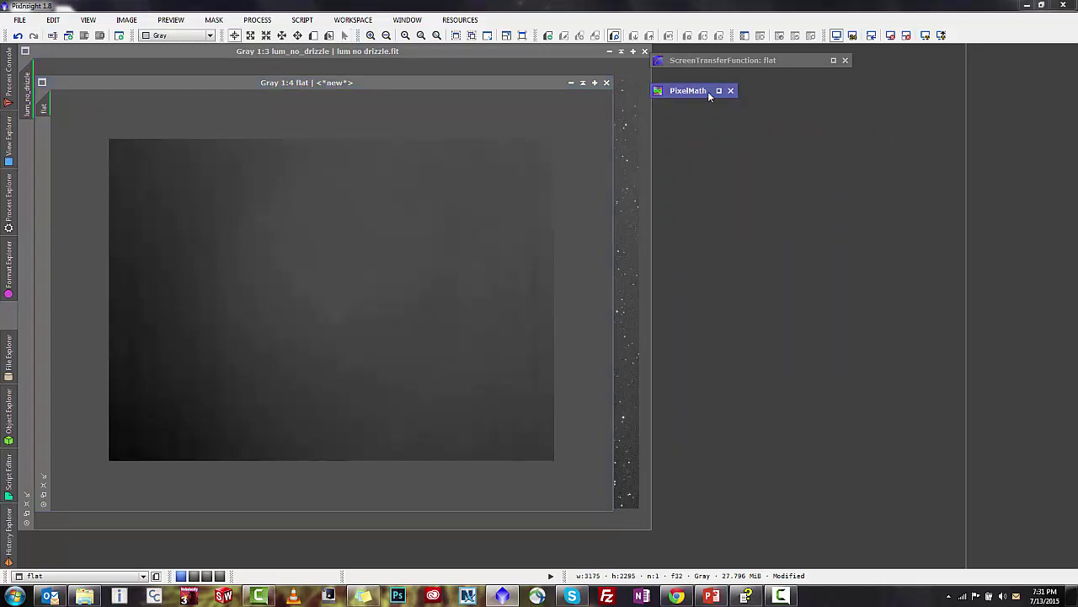
Step: Replace the PixelMath RGB/K expression with $T * mean(flat) / flat
click(719, 91)
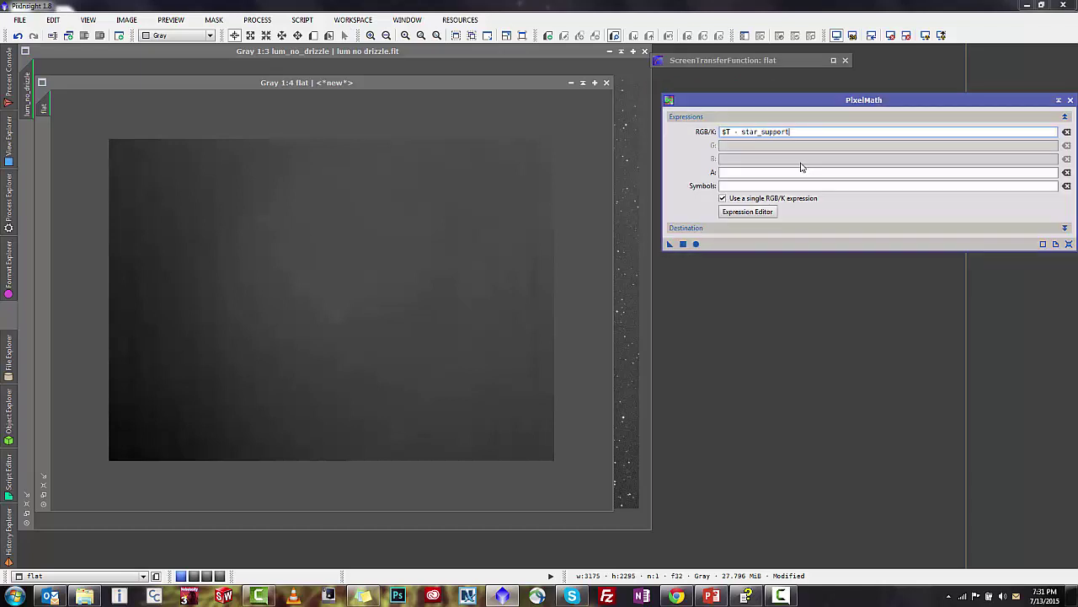
drag(803, 135, 659, 128)
key(BackSpace)
text($T * mean(flat) / flat)
drag(521, 82, 576, 153)
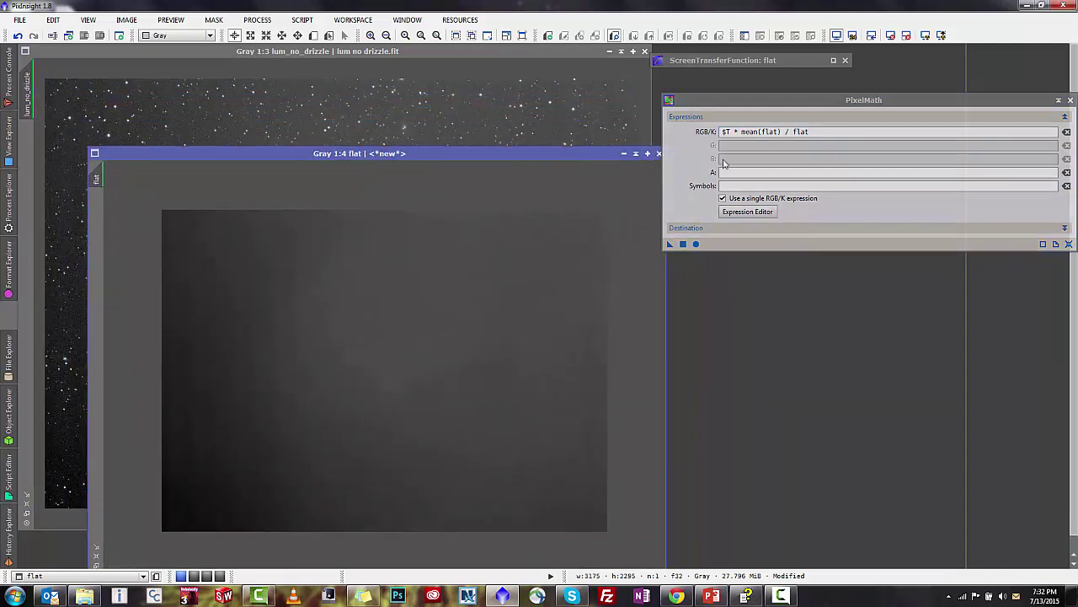
click(736, 133)
Step: Iconize the flat and apply the $T * mean(flat) / flat PixelMath to lum_no_drizzle
click(638, 158)
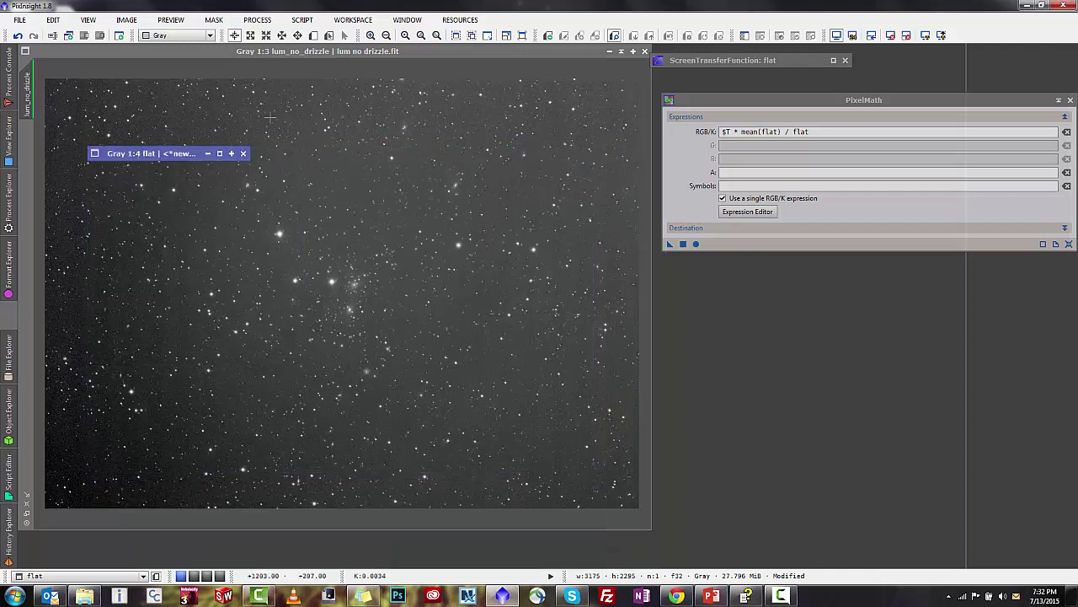
drag(194, 155, 785, 331)
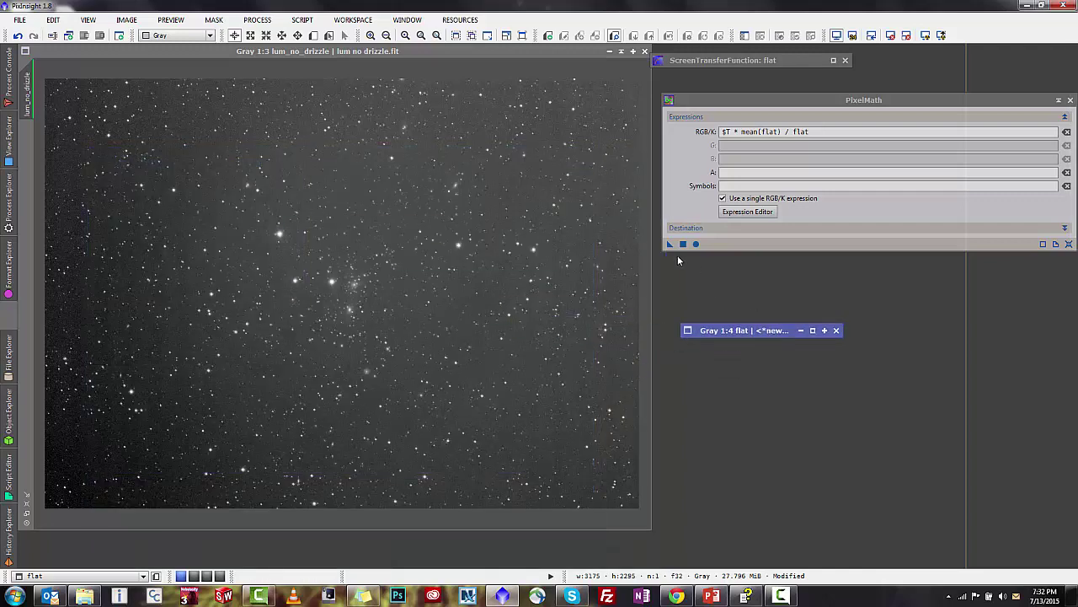
drag(670, 244, 387, 298)
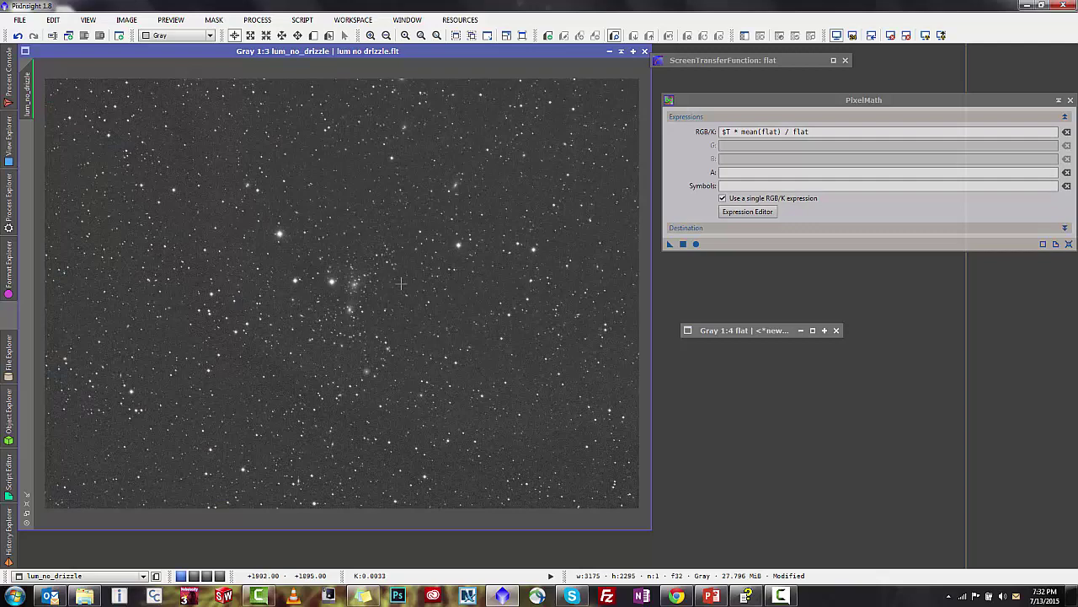
scroll(422, 283, up, 1)
scroll(421, 283, down, 2)
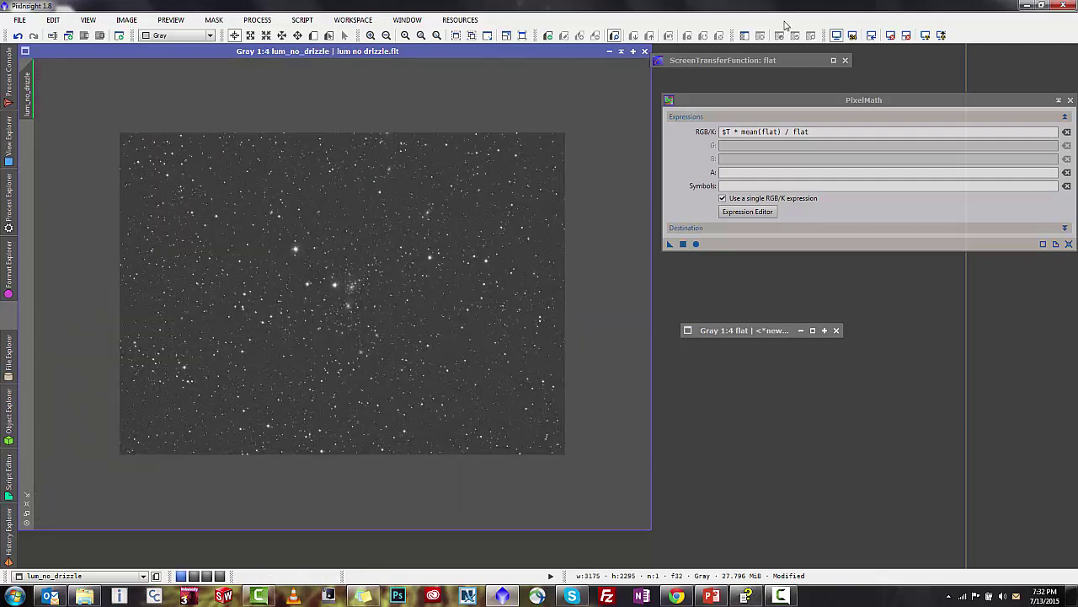
Step: Reset and auto-stretch lum_no_drizzle's screen stretch to view the flattened result
double_click(758, 59)
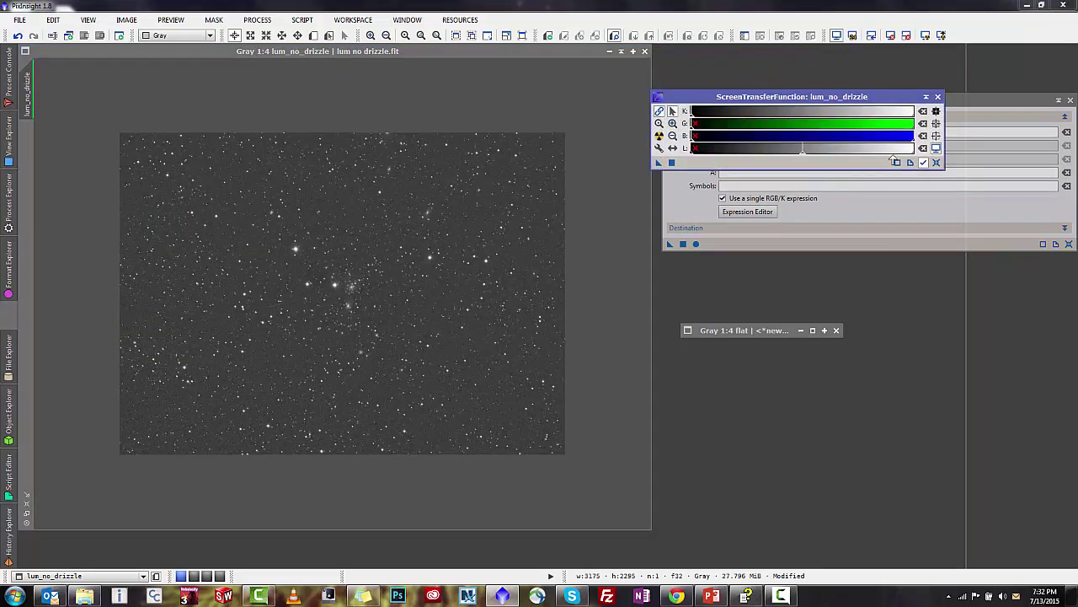
click(936, 162)
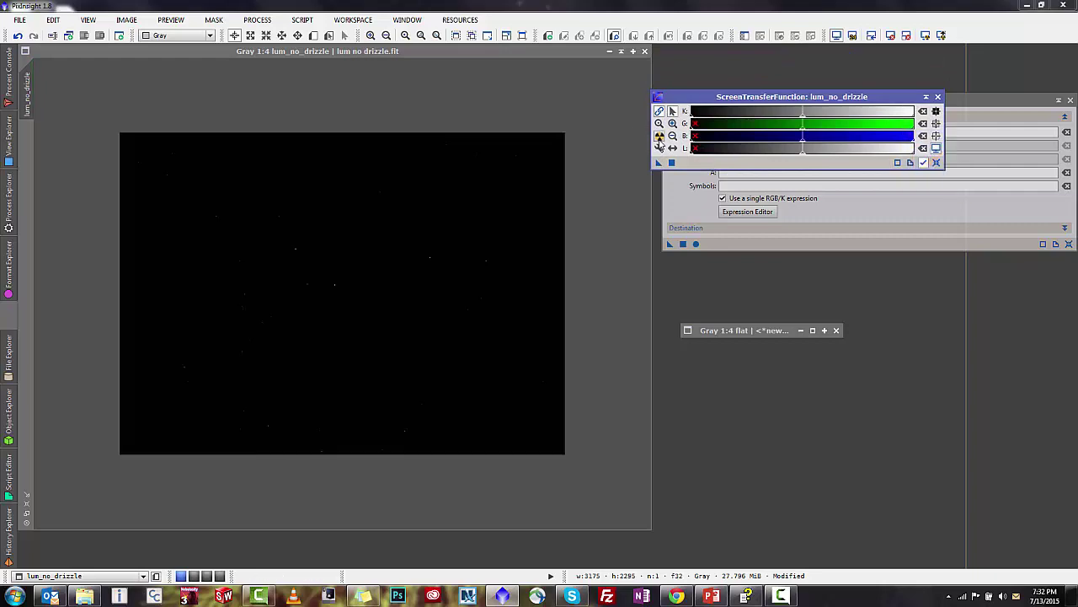
click(658, 135)
scroll(501, 265, up, 1)
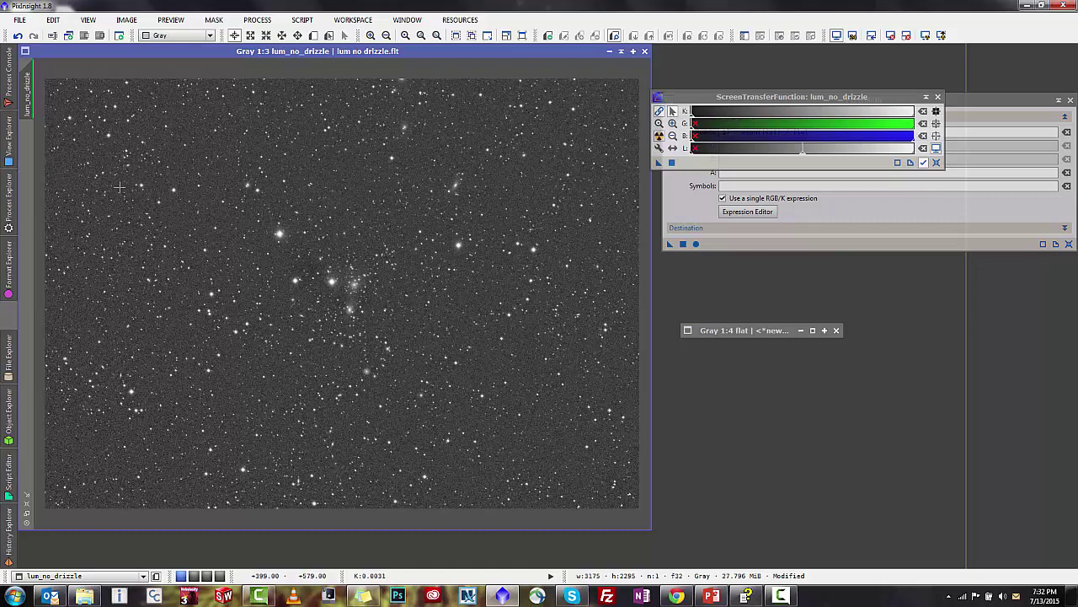
right_click(25, 102)
click(49, 110)
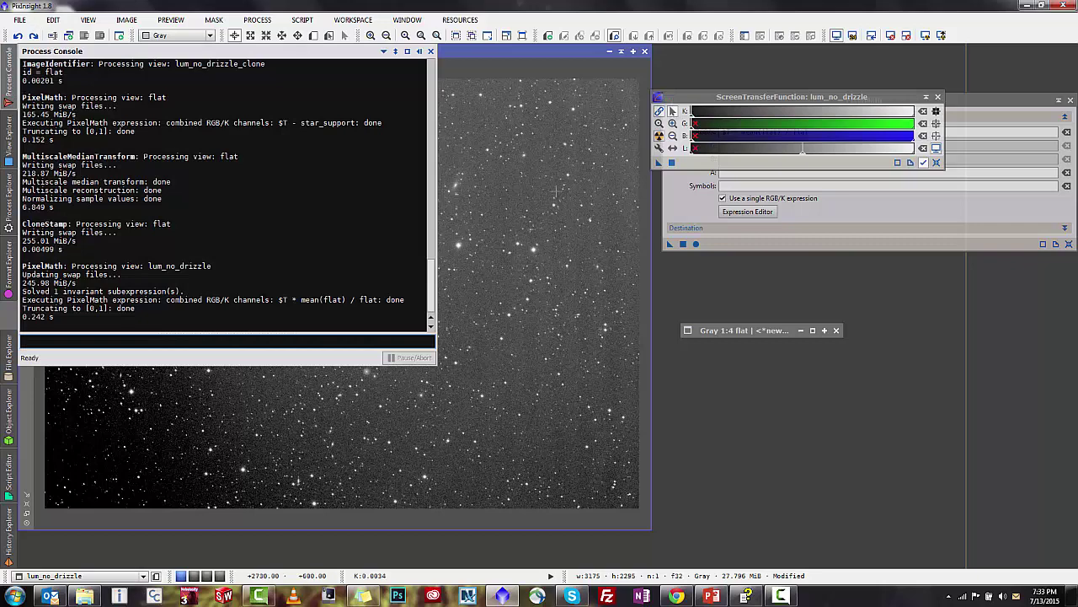
right_click(30, 94)
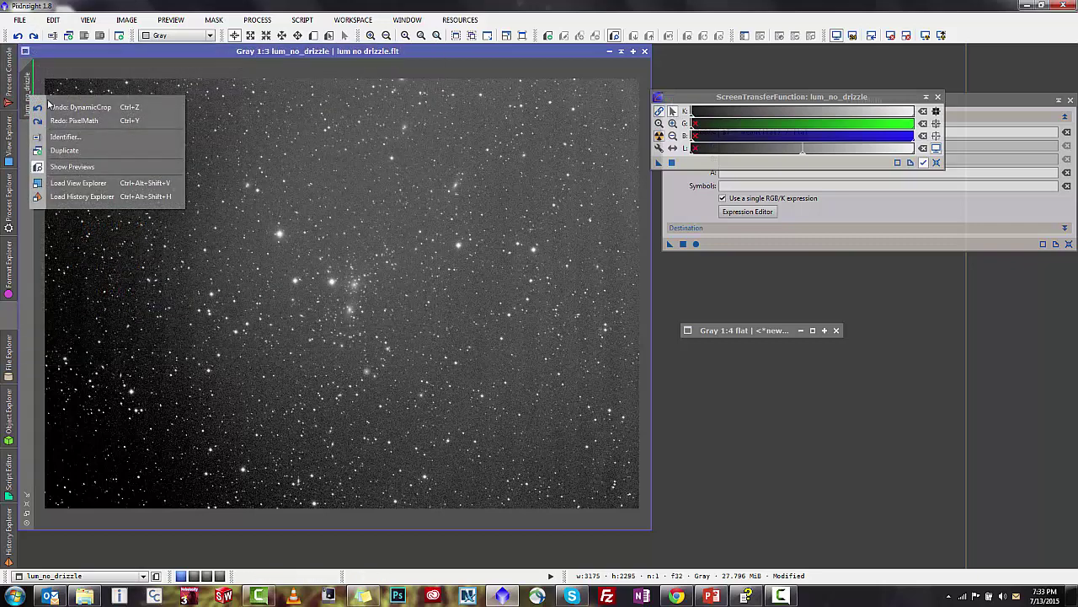
click(71, 121)
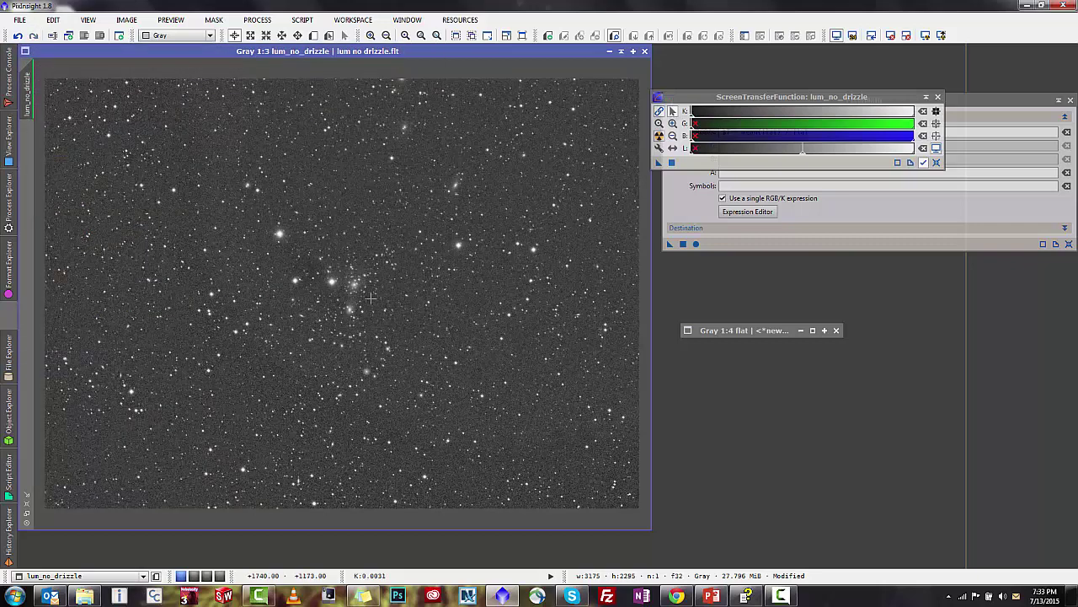